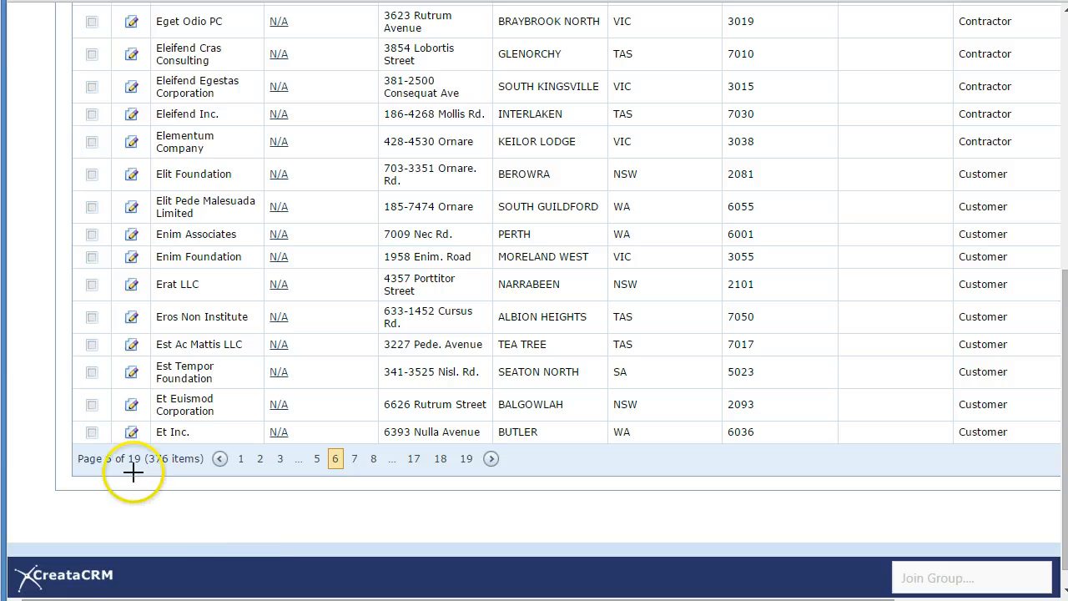
# - Go from the company list to the Contacts list and start a new contact record
pyautogui.moveTo(133, 472)
pyautogui.mouseDown()
pyautogui.moveTo(176, 473)
pyautogui.moveTo(124, 427)
pyautogui.moveTo(82, 444)
pyautogui.moveTo(138, 478)
pyautogui.mouseUp()
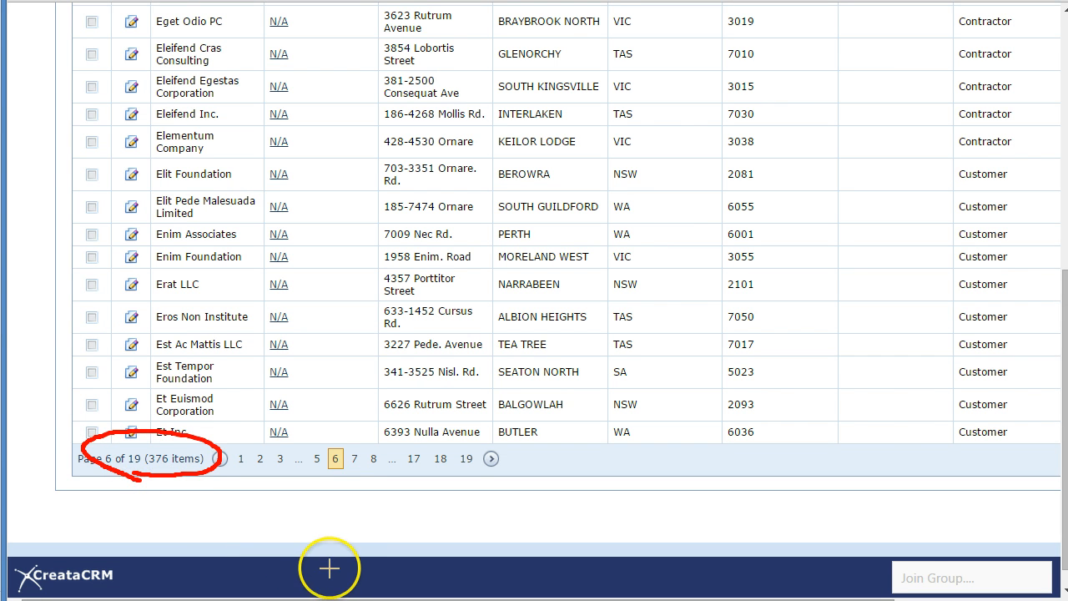
pyautogui.scroll(4, 282, 548)
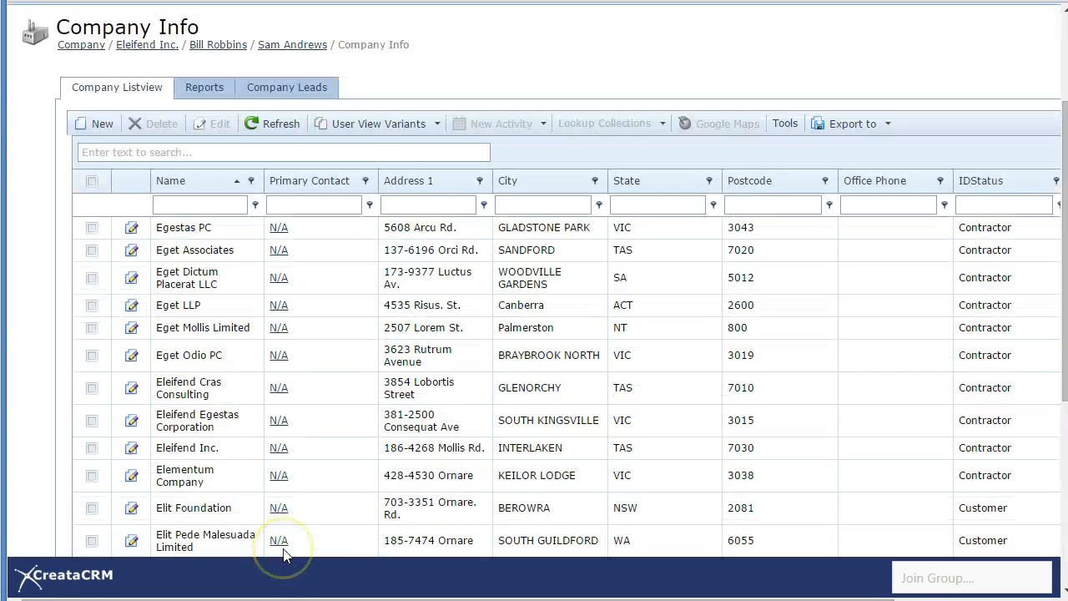
pyautogui.scroll(2, 283, 549)
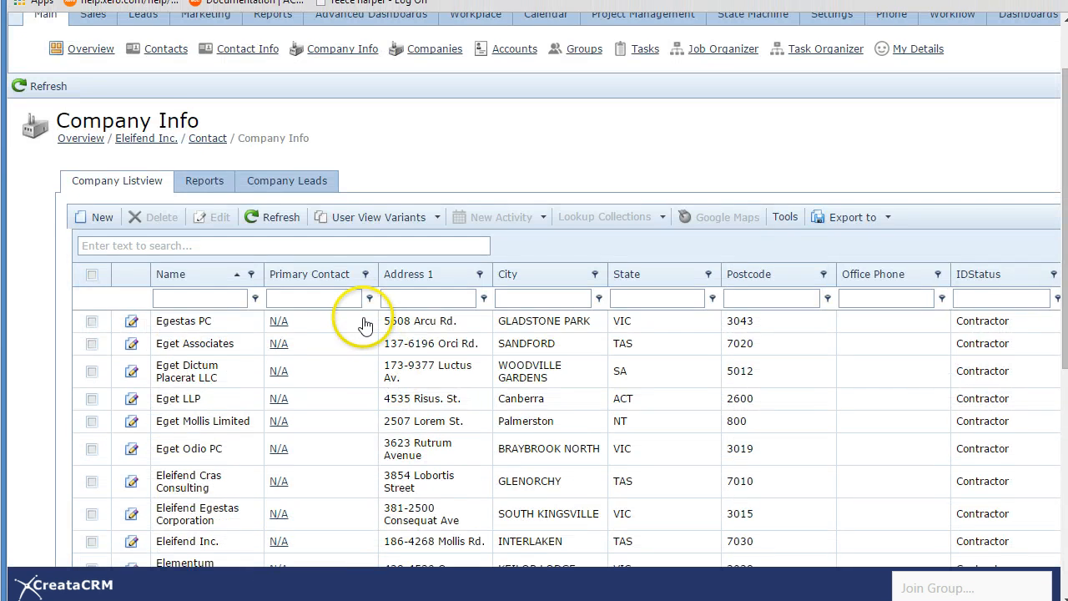
pyautogui.scroll(3, 358, 317)
pyautogui.click(344, 299)
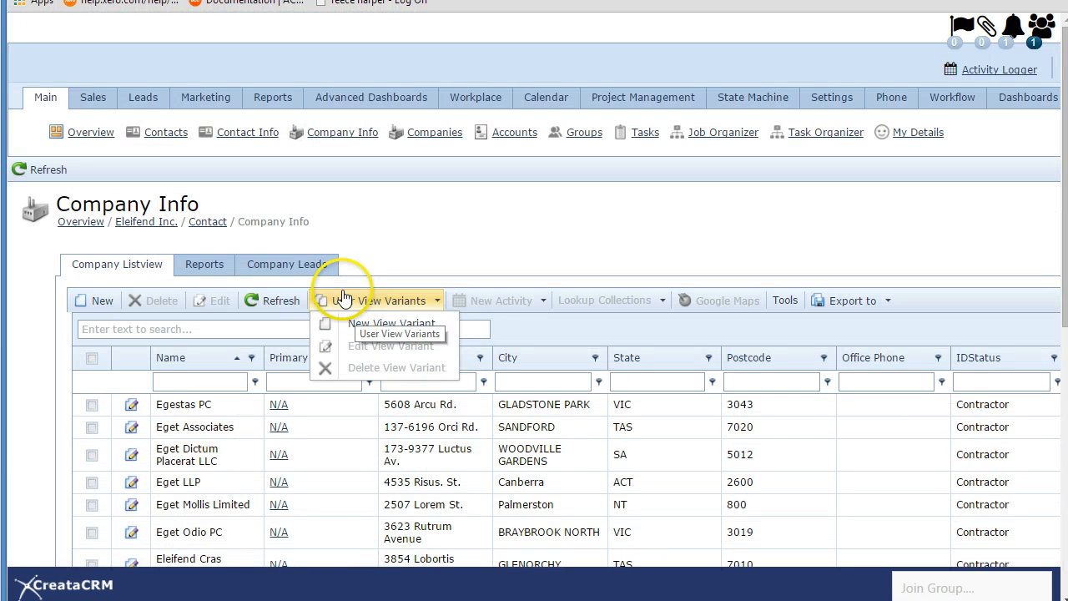
pyautogui.click(143, 132)
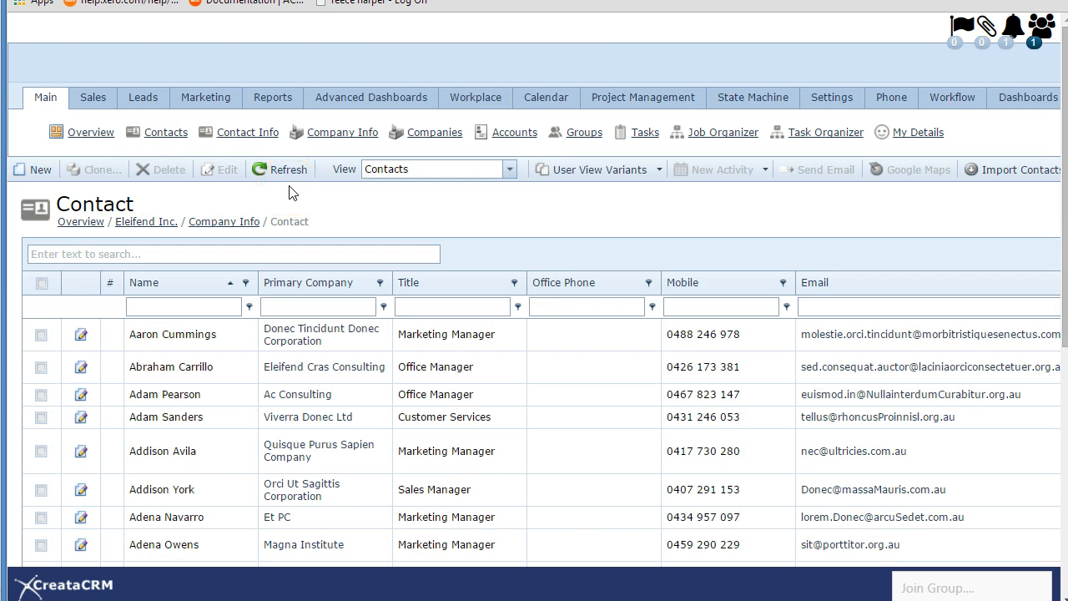
pyautogui.click(35, 170)
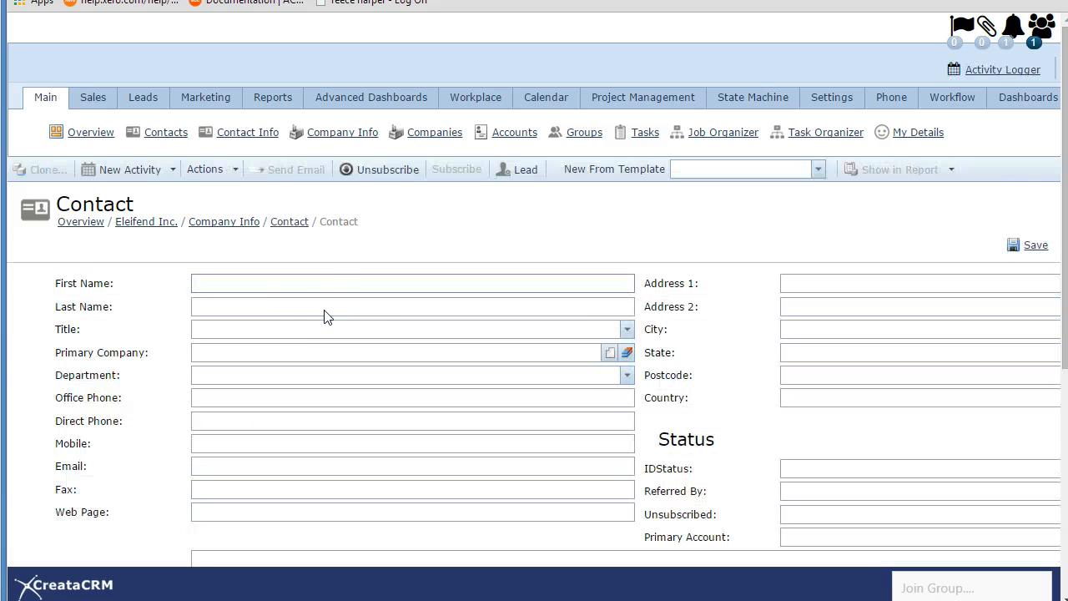
# - Enter the new contact's first and last name and set the title to Manager
pyautogui.click(324, 304)
pyautogui.click(323, 305)
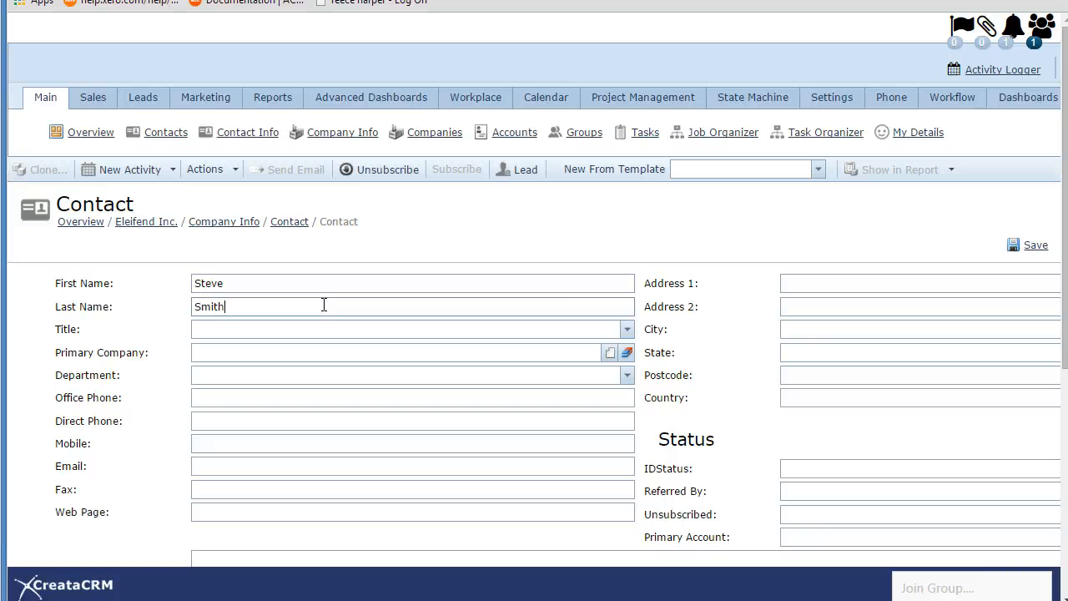
pyautogui.press('Tab')
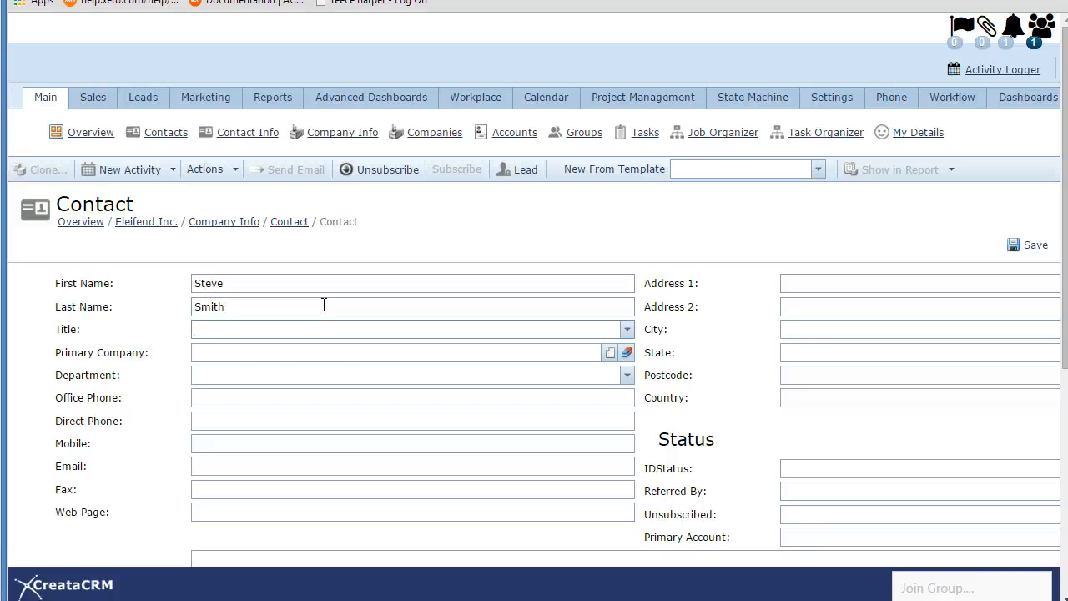
pyautogui.write('Mana')
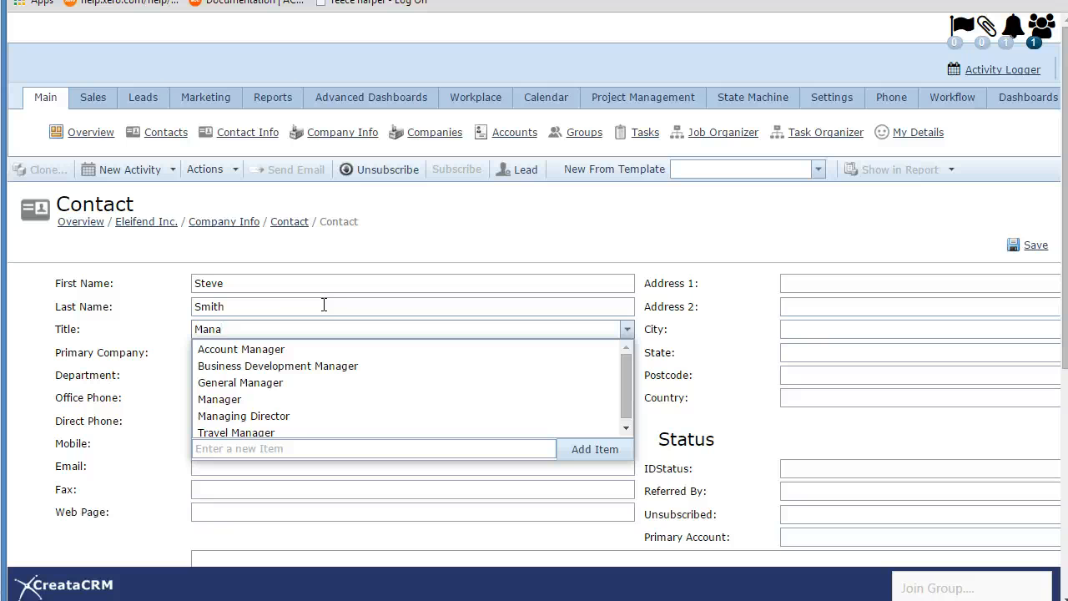
pyautogui.click(280, 400)
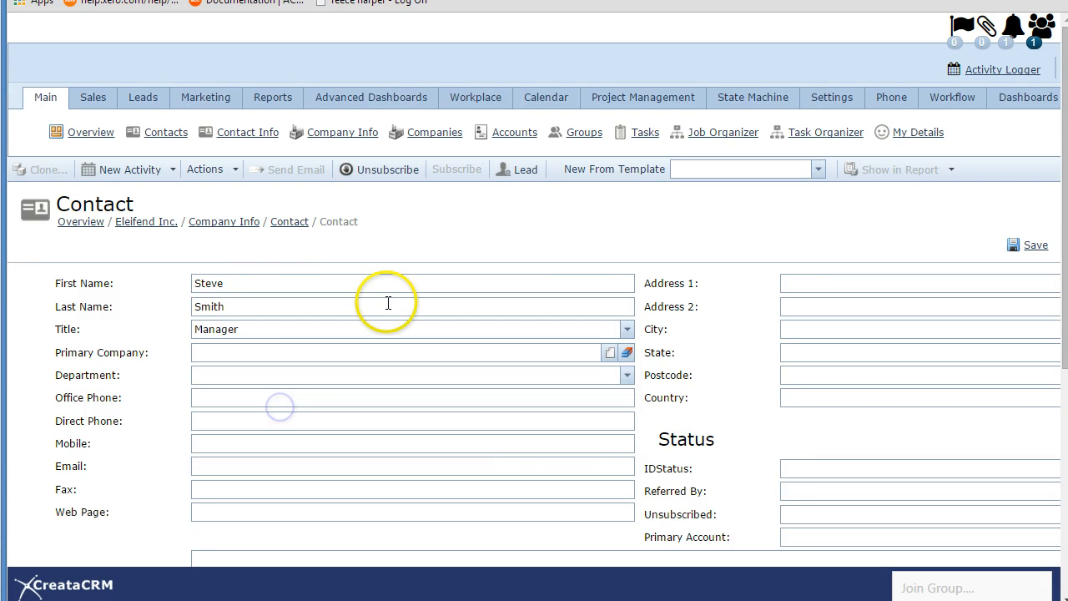
pyautogui.click(318, 356)
pyautogui.write('ele')
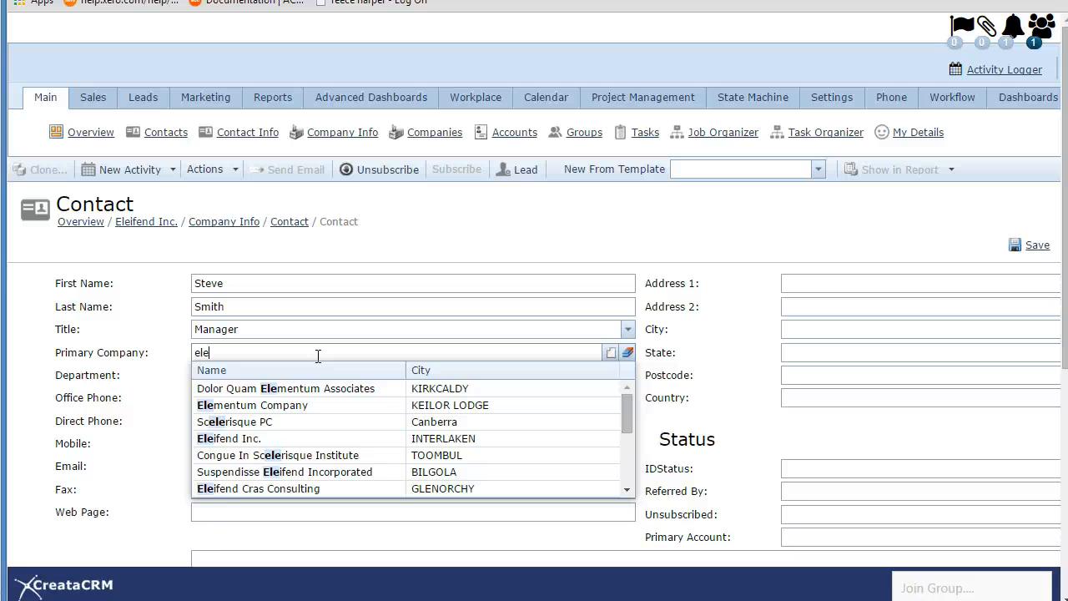
pyautogui.press('BackSpace')
pyautogui.press('BackSpace')
pyautogui.press('BackSpace')
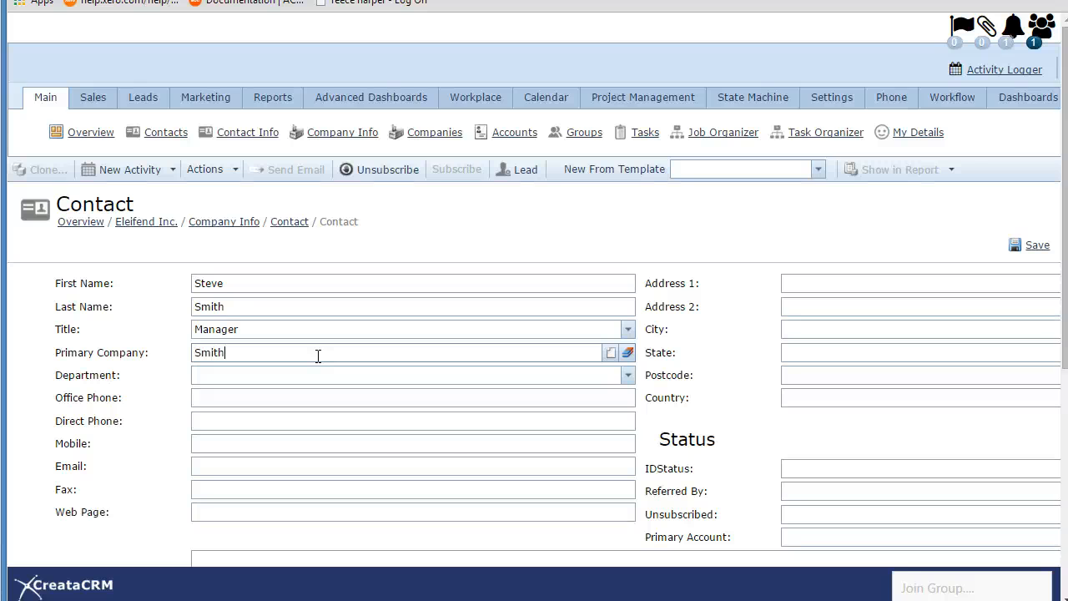
# - Set the contact's primary company to Smith Inc, then save and close the record
pyautogui.write('Inc')
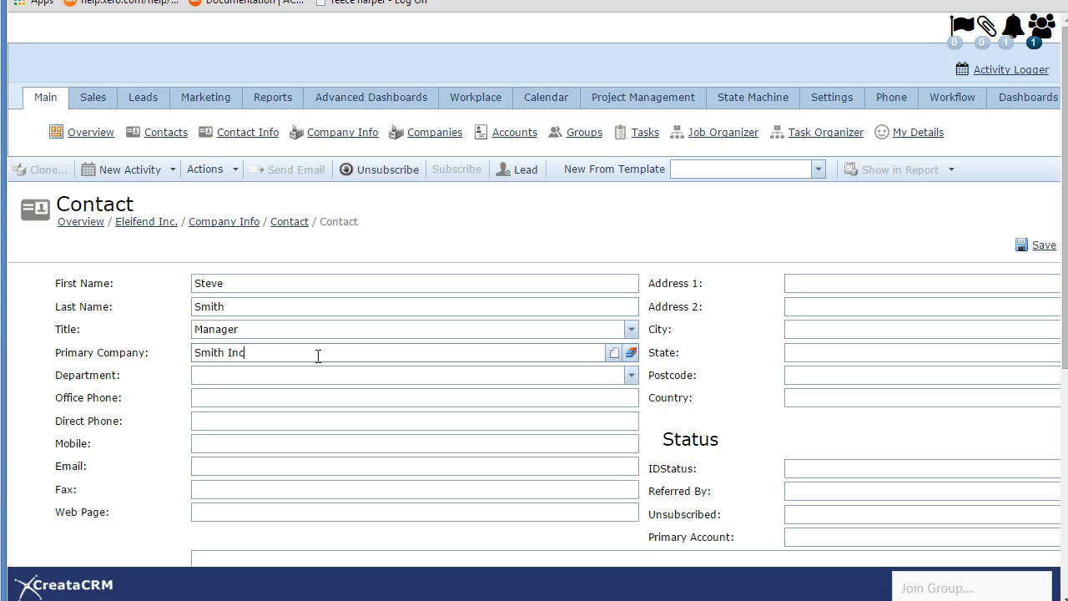
pyautogui.press('Tab')
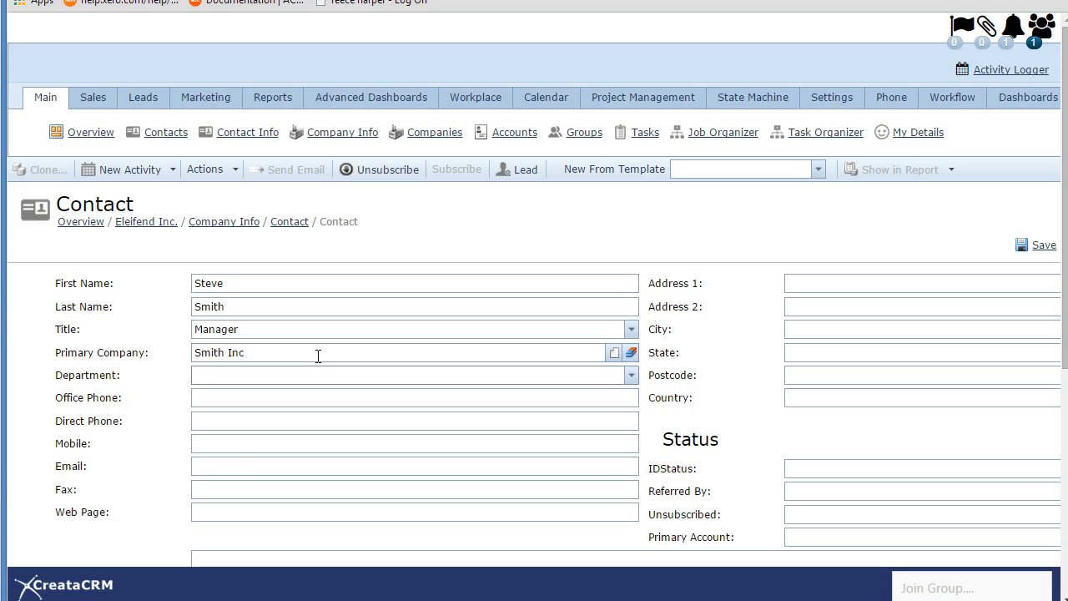
pyautogui.click(214, 425)
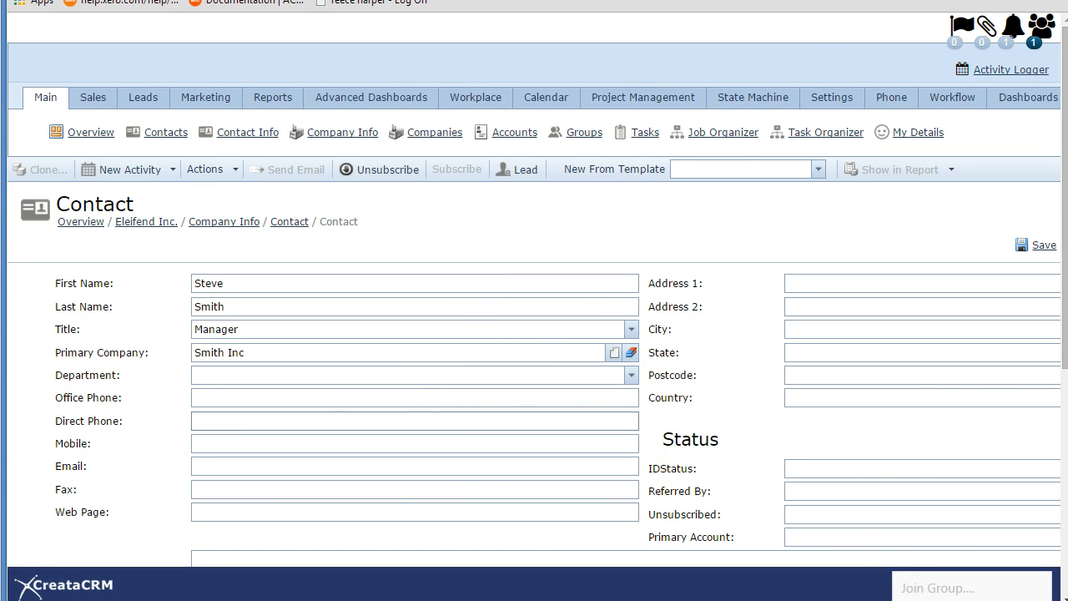
pyautogui.hscroll(3, 918, 375)
pyautogui.click(933, 245)
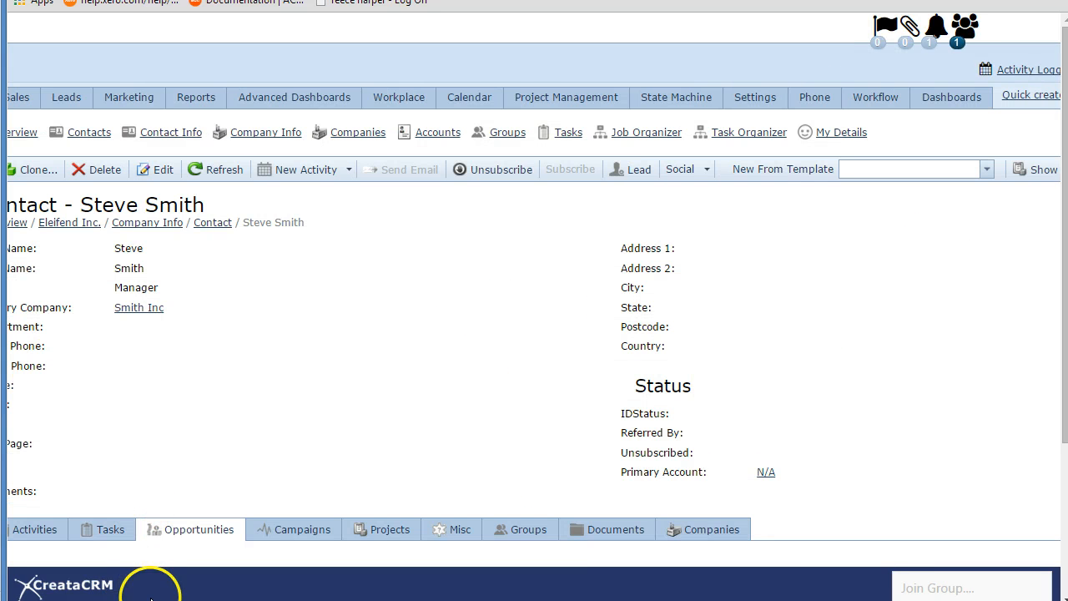
# - Open the Smith Inc company record from the saved contact and review its details
pyautogui.moveTo(679, 598); pyautogui.dragTo(584, 579)
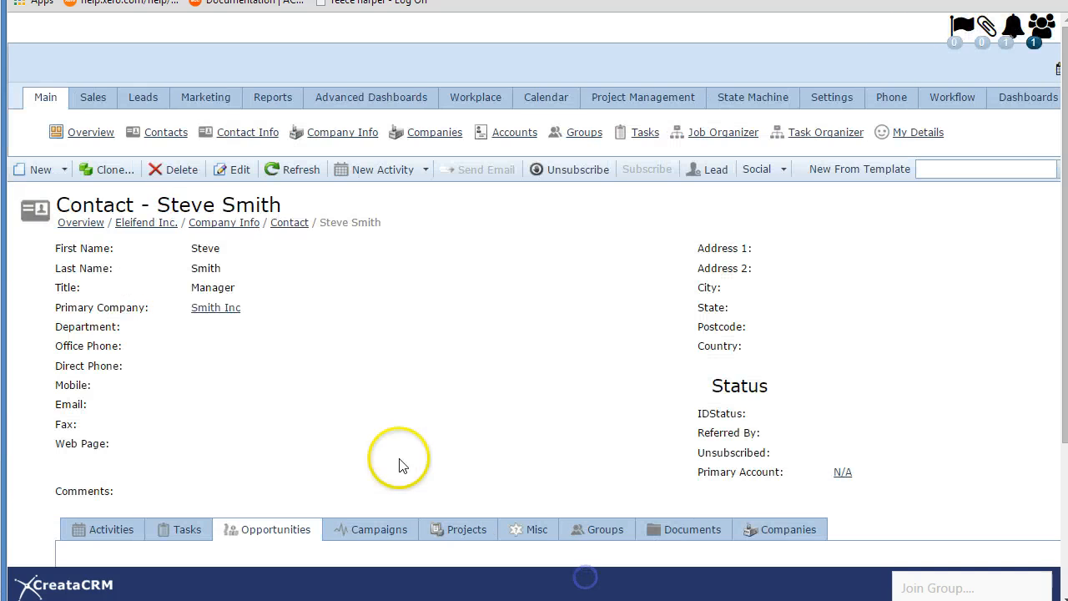
pyautogui.click(218, 310)
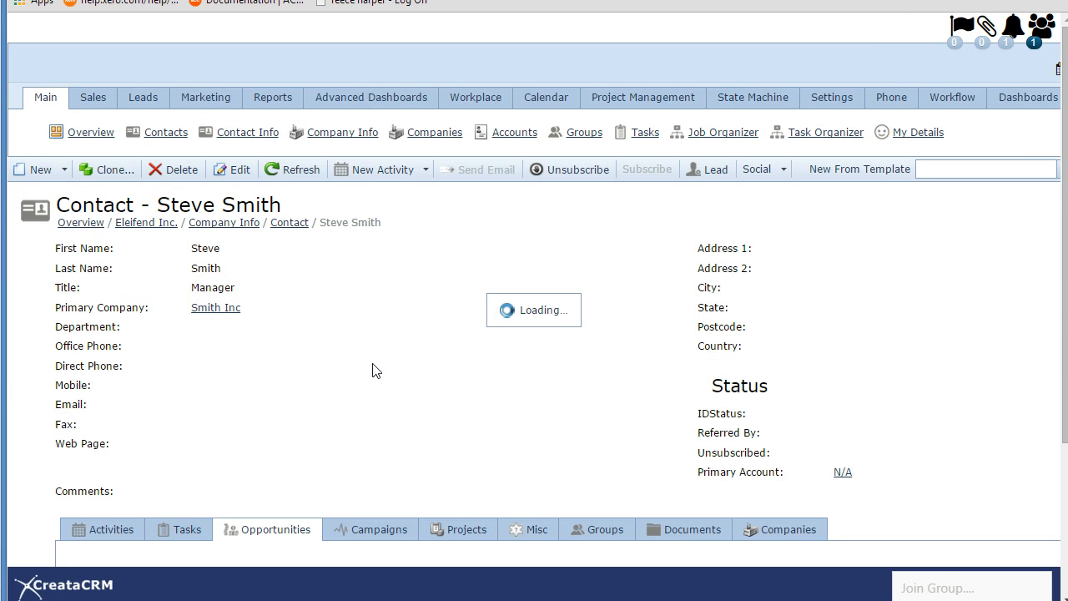
pyautogui.scroll(-2, 373, 370)
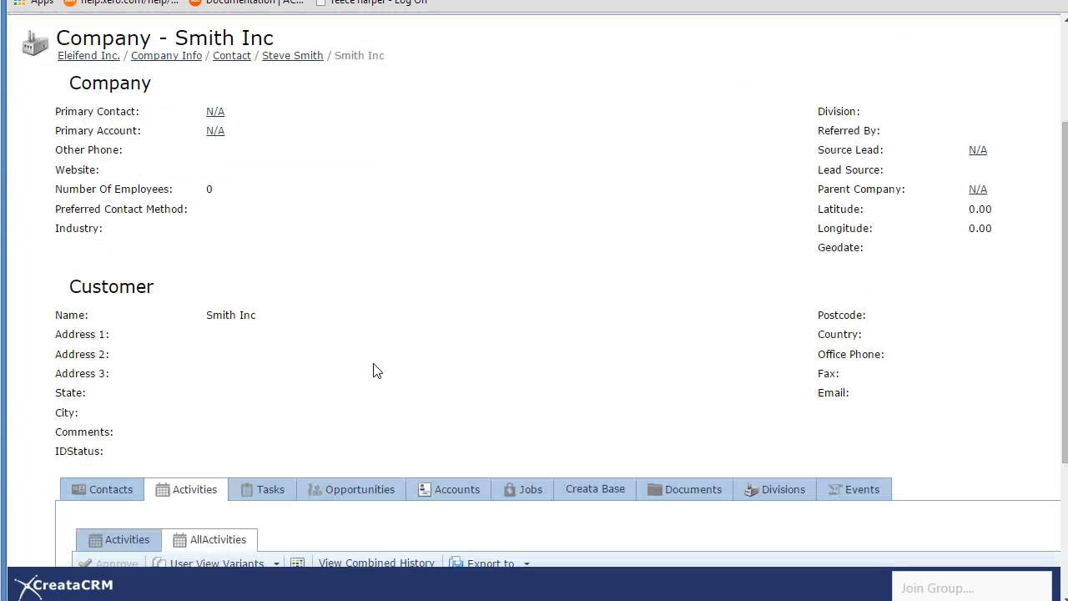
pyautogui.scroll(2, 373, 371)
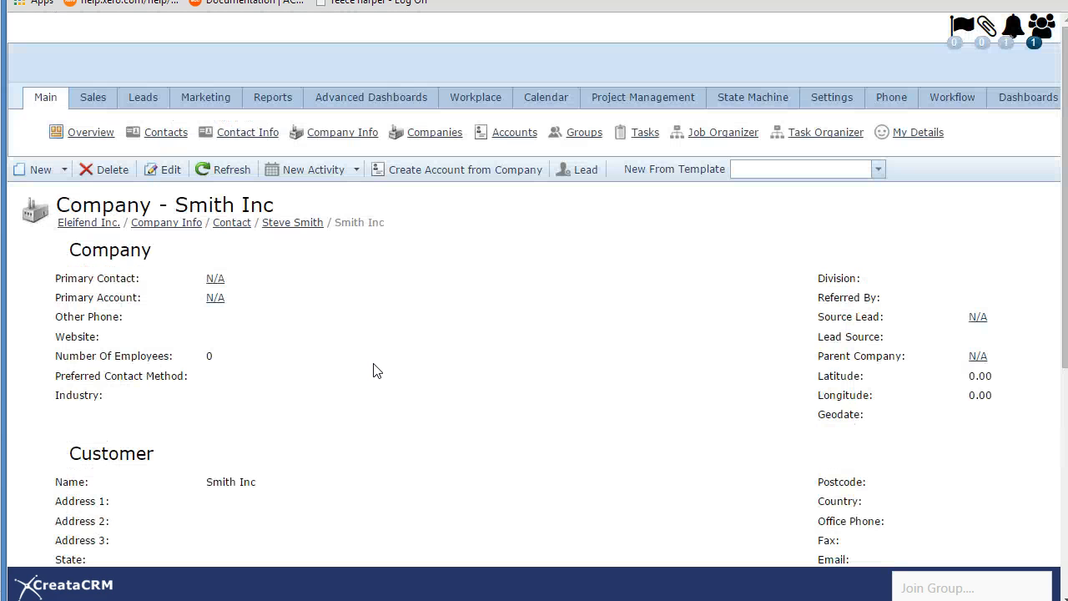
# - Return to the saved contact, start another new contact and enter its first and last name
pyautogui.click(292, 223)
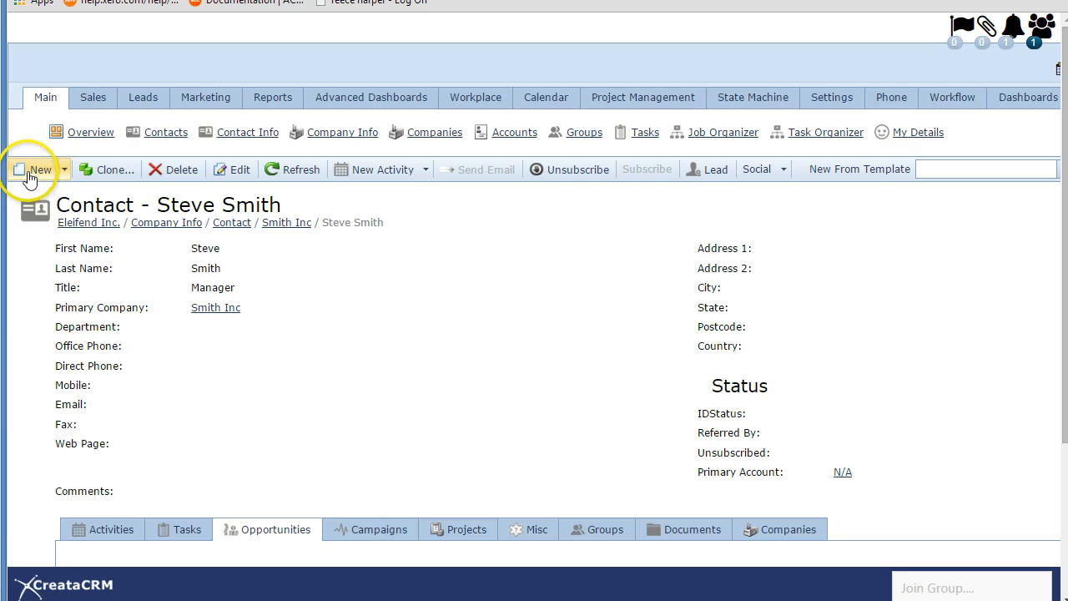
pyautogui.click(292, 223)
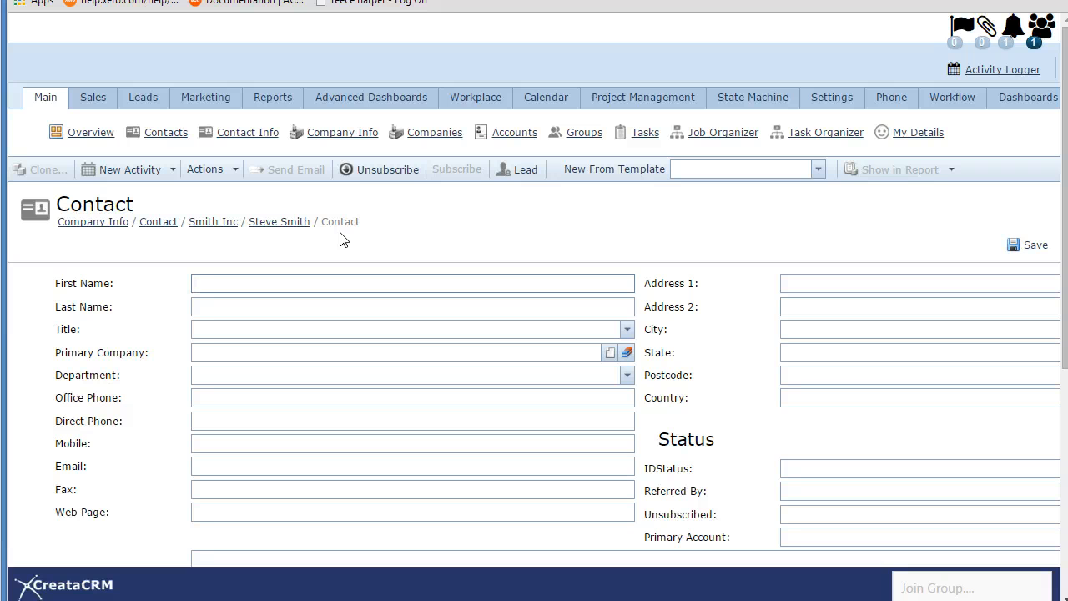
pyautogui.write('Rob')
pyautogui.press('Tab')
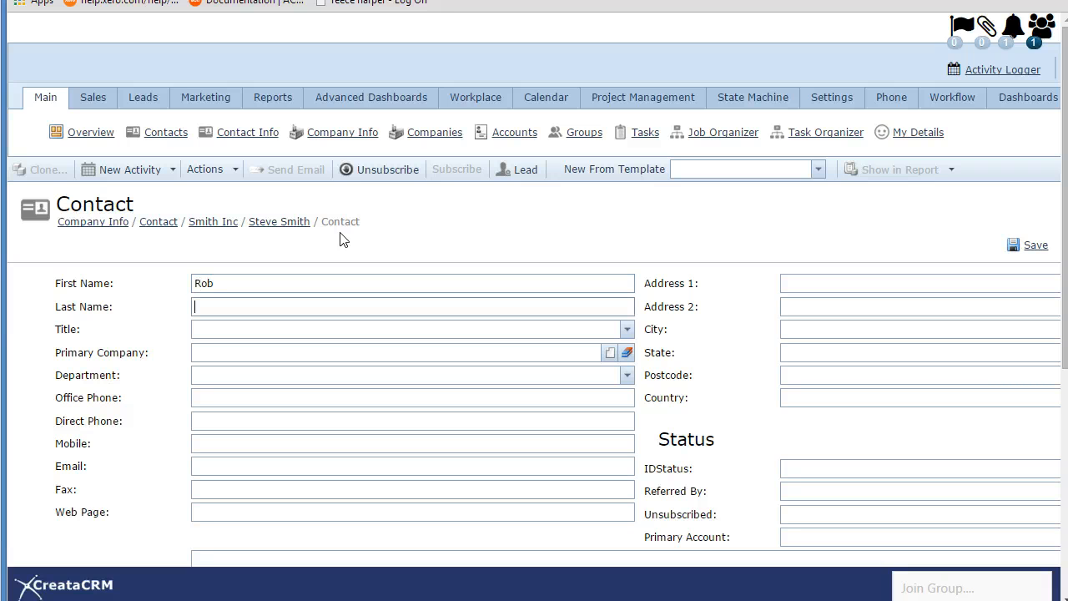
pyautogui.write('Barry')
pyautogui.press('Tab')
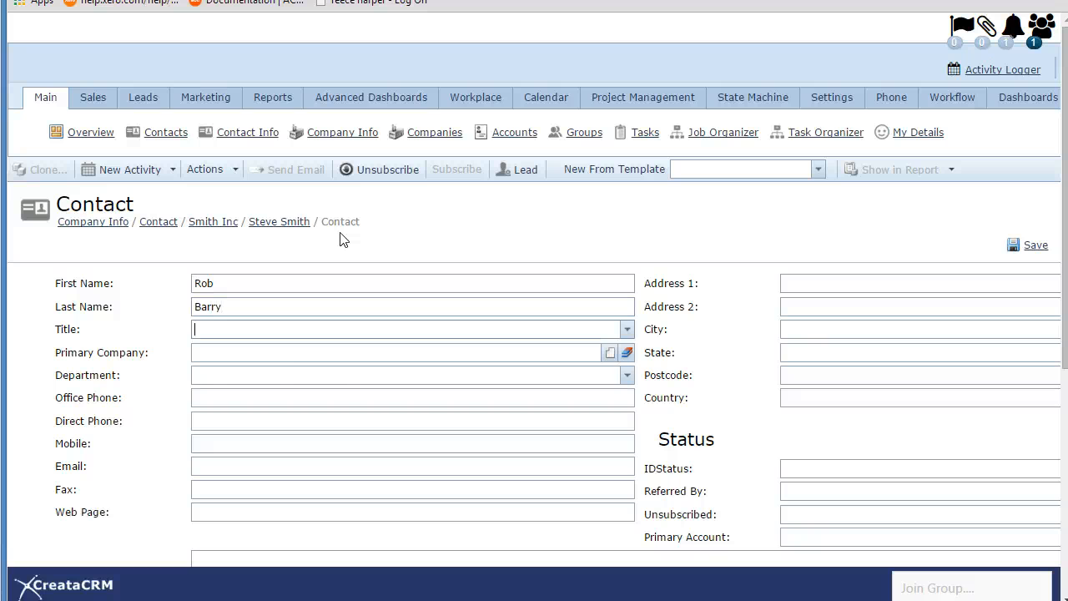
pyautogui.write('ele')
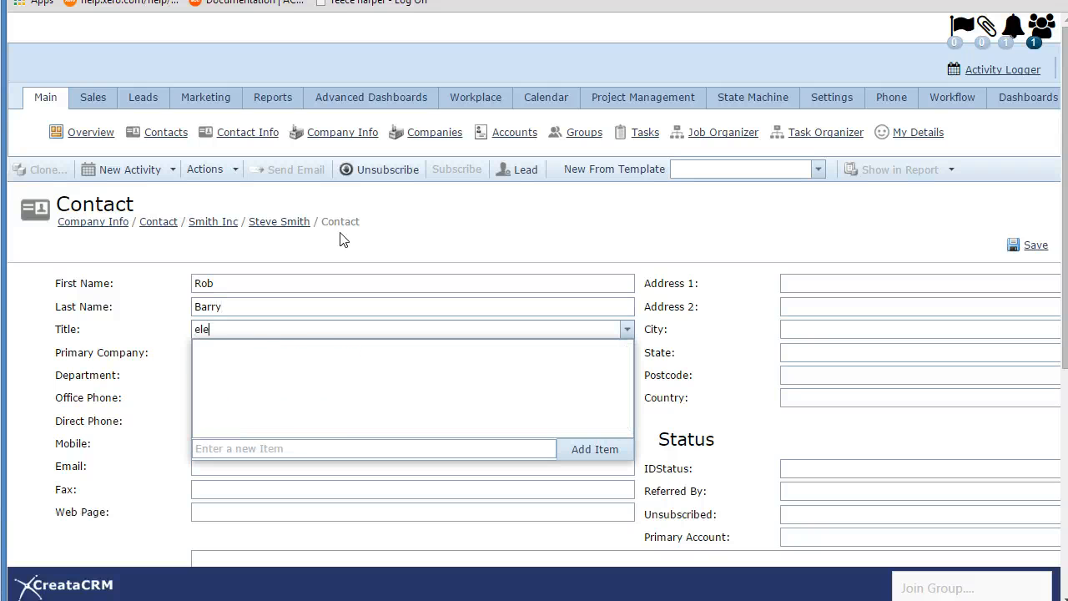
pyautogui.press('BackSpace')
pyautogui.press('BackSpace')
pyautogui.press('BackSpace')
# - Set the contact's title to Account Director and primary company to the existing Eleifend Inc., then save and close the record
pyautogui.press('Down')
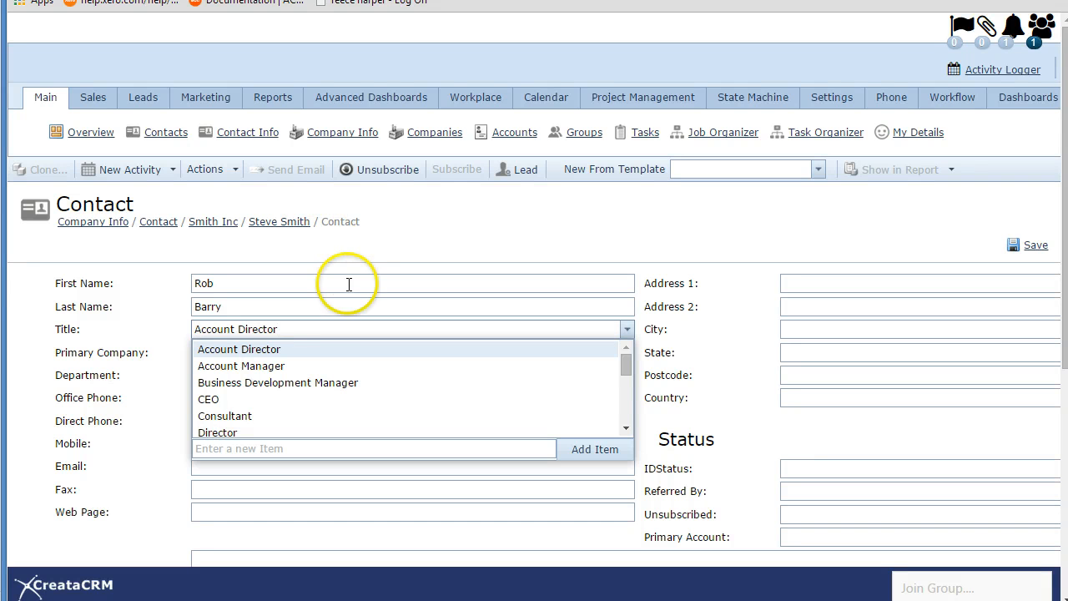
pyautogui.click(353, 312)
pyautogui.click(334, 353)
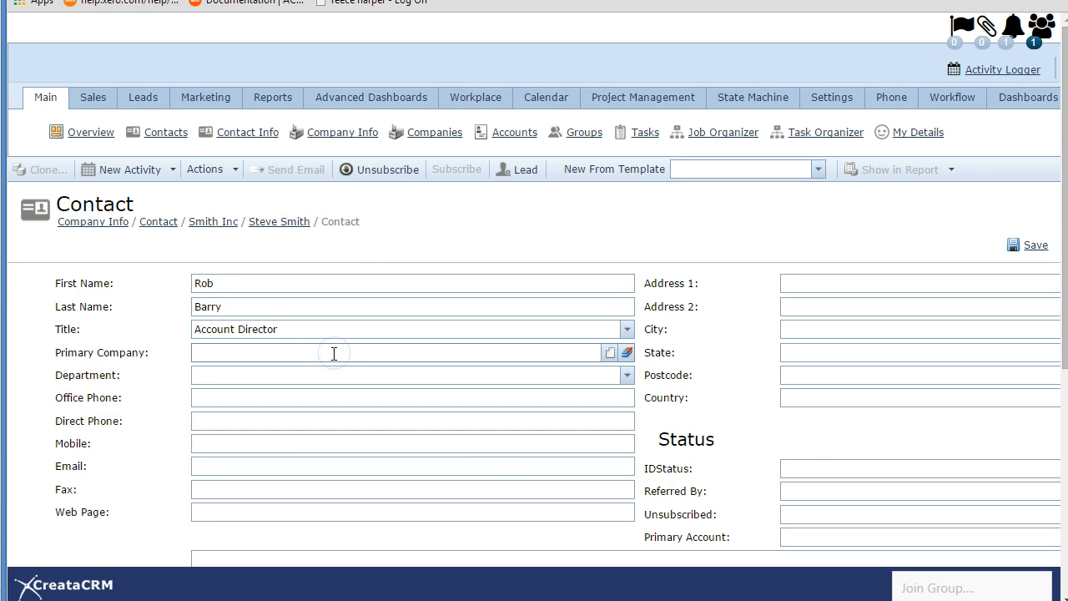
pyautogui.write('Ele')
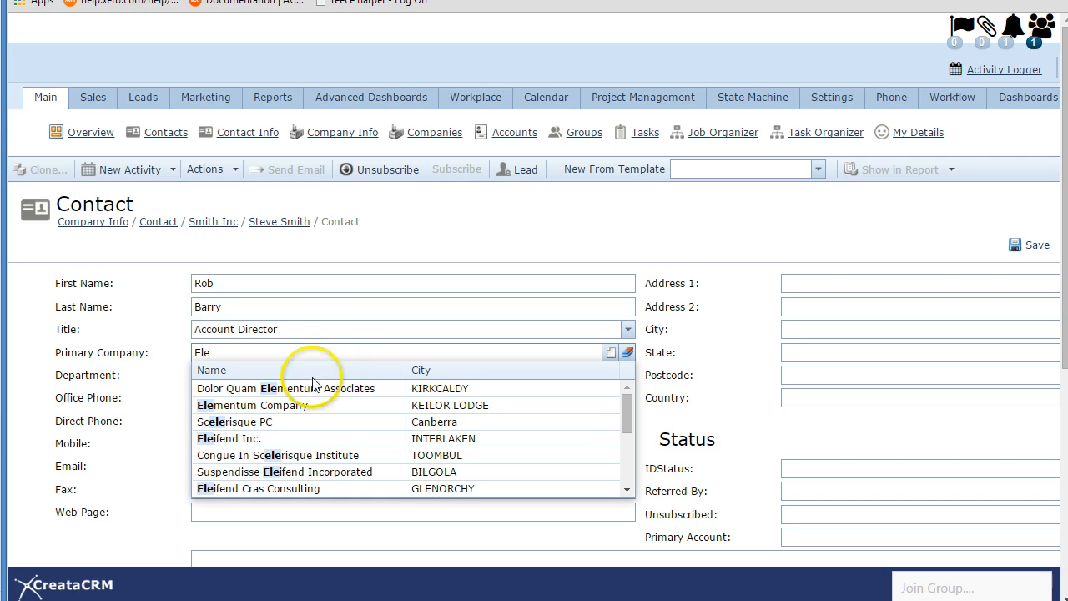
pyautogui.click(295, 438)
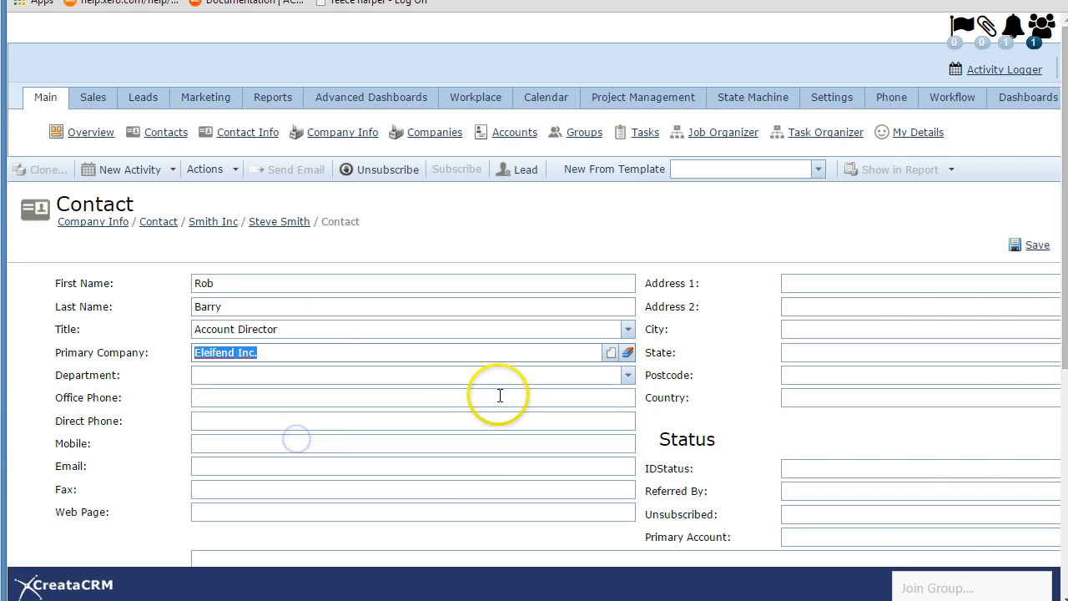
pyautogui.click(941, 600)
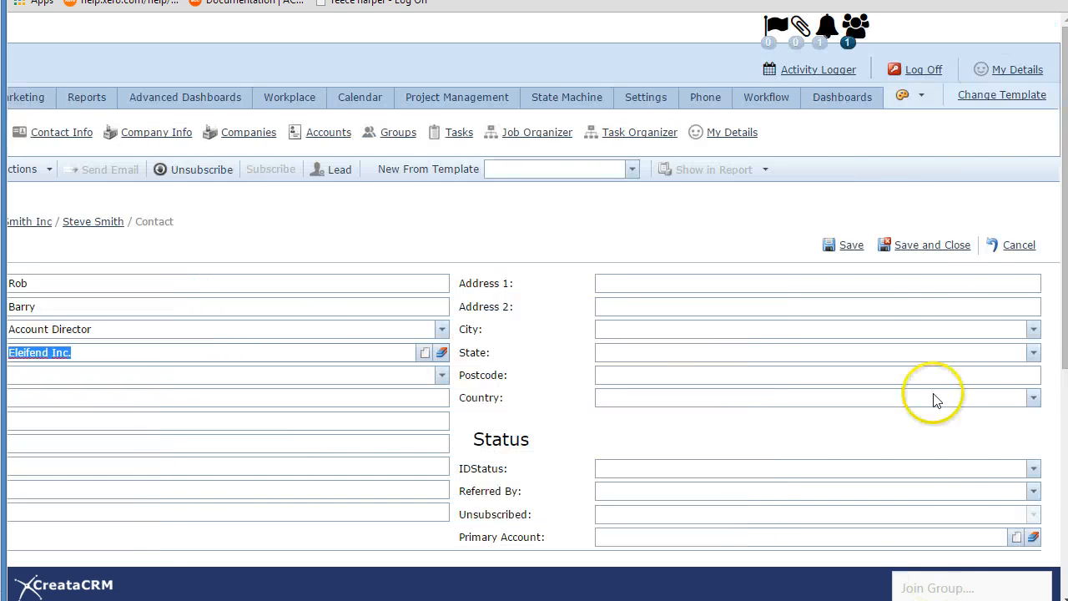
pyautogui.click(899, 247)
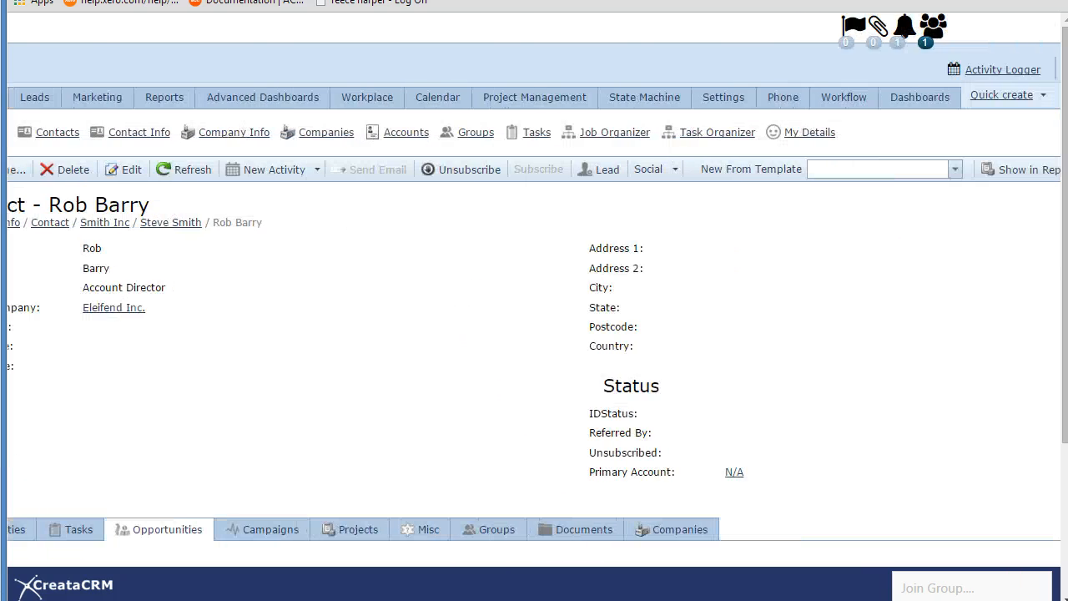
# - Edit the saved contact and copy the primary company's address into its address fields
pyautogui.click(230, 168)
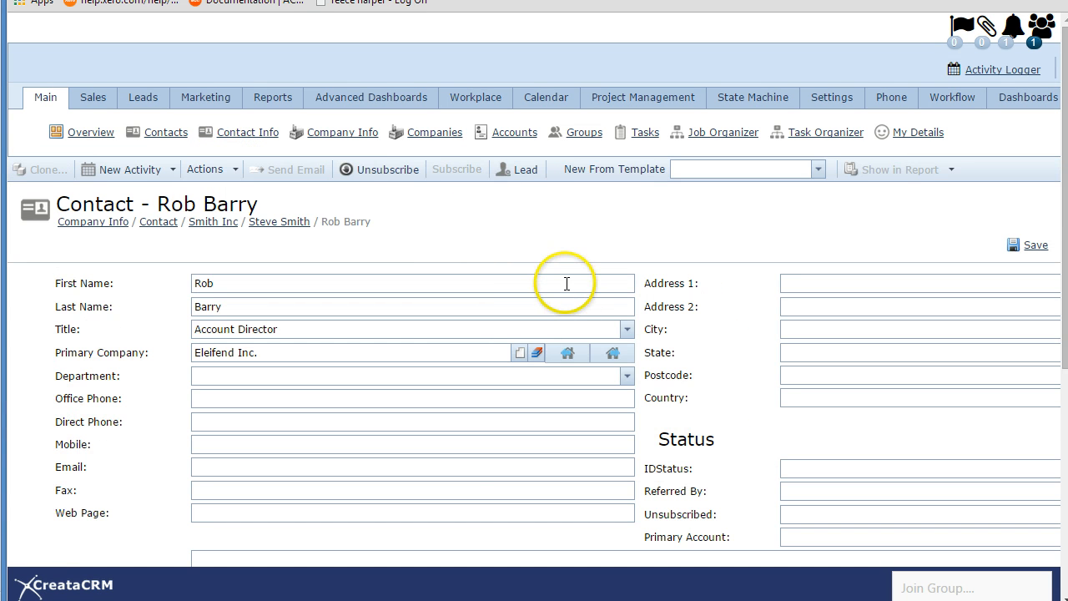
pyautogui.click(570, 357)
pyautogui.click(564, 93)
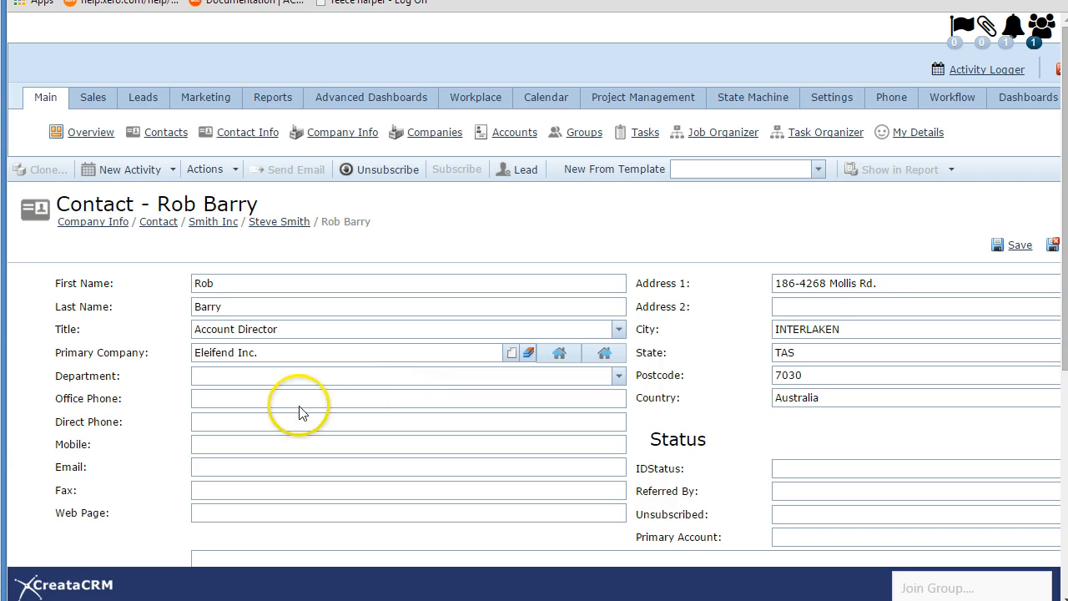
pyautogui.moveTo(884, 284); pyautogui.dragTo(787, 284)
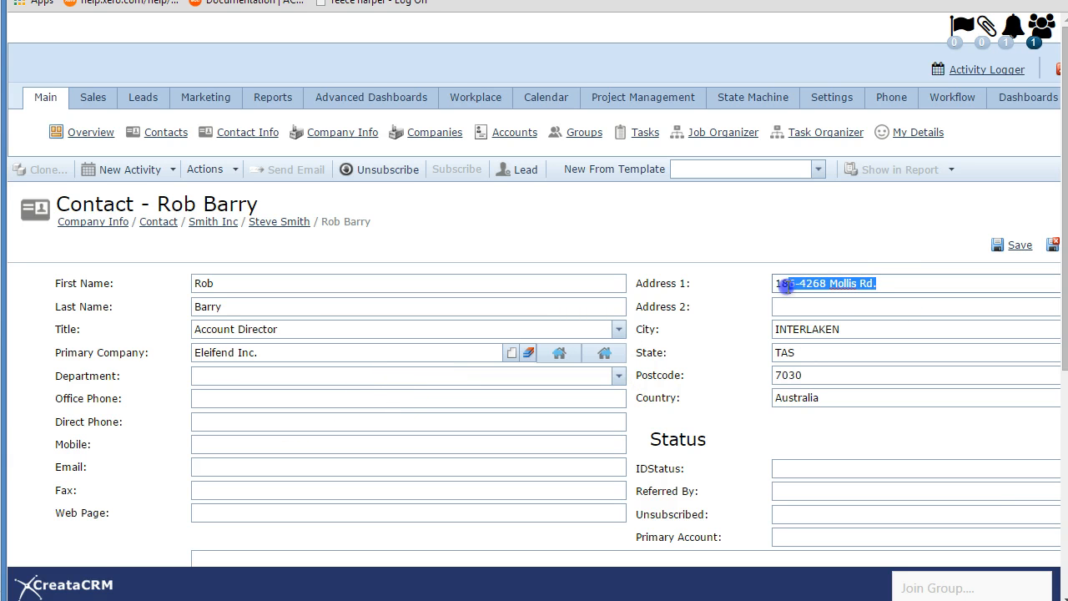
pyautogui.doubleClick(823, 327)
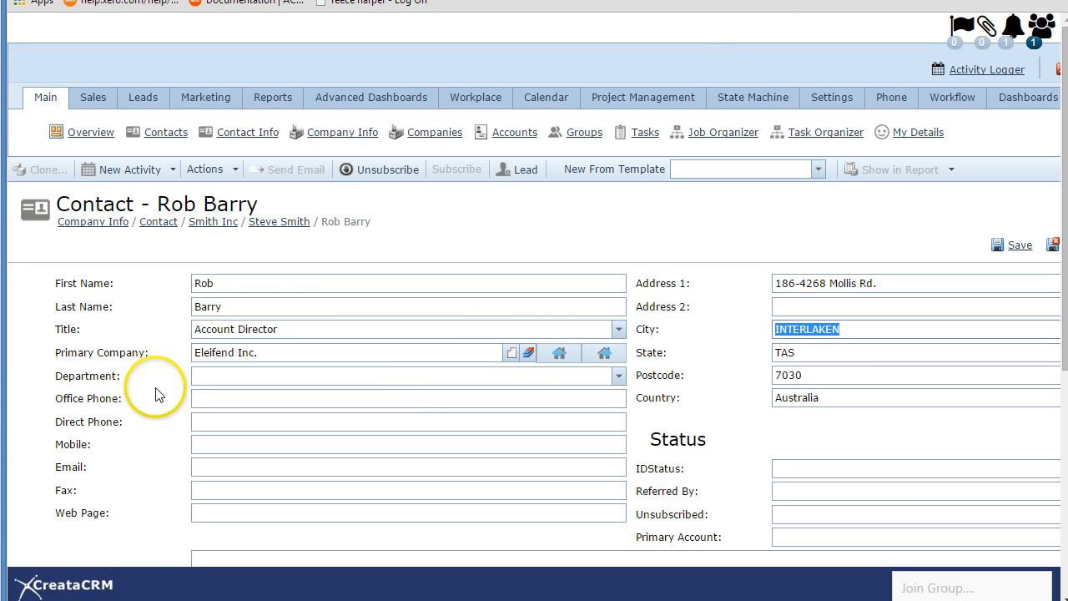
# - Save the contact record with the company's address filled in and leave edit mode
pyautogui.scroll(-1, 156, 394)
pyautogui.click(247, 309)
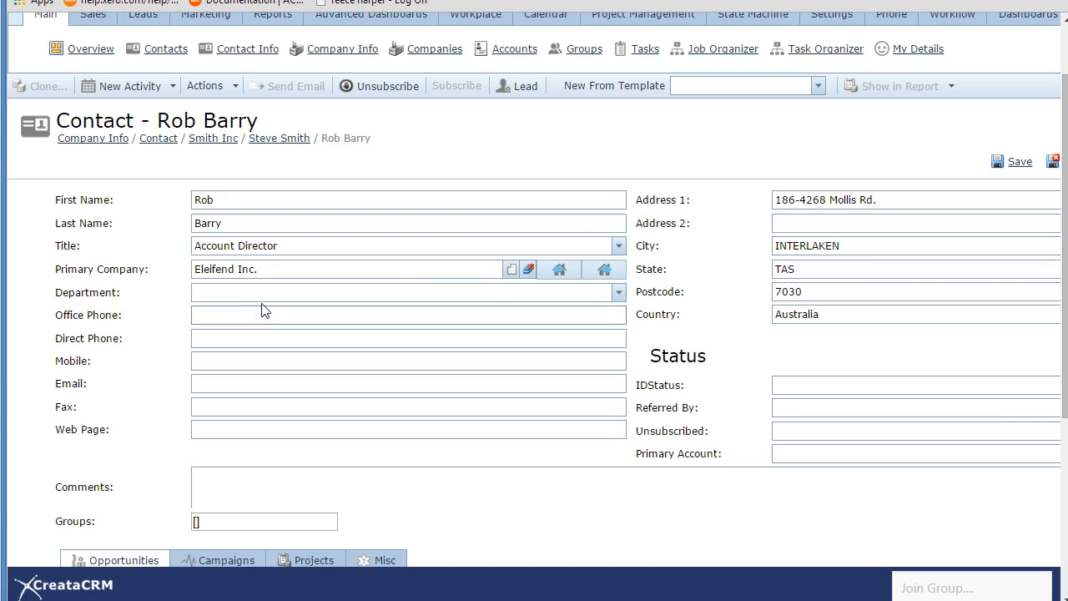
pyautogui.click(263, 309)
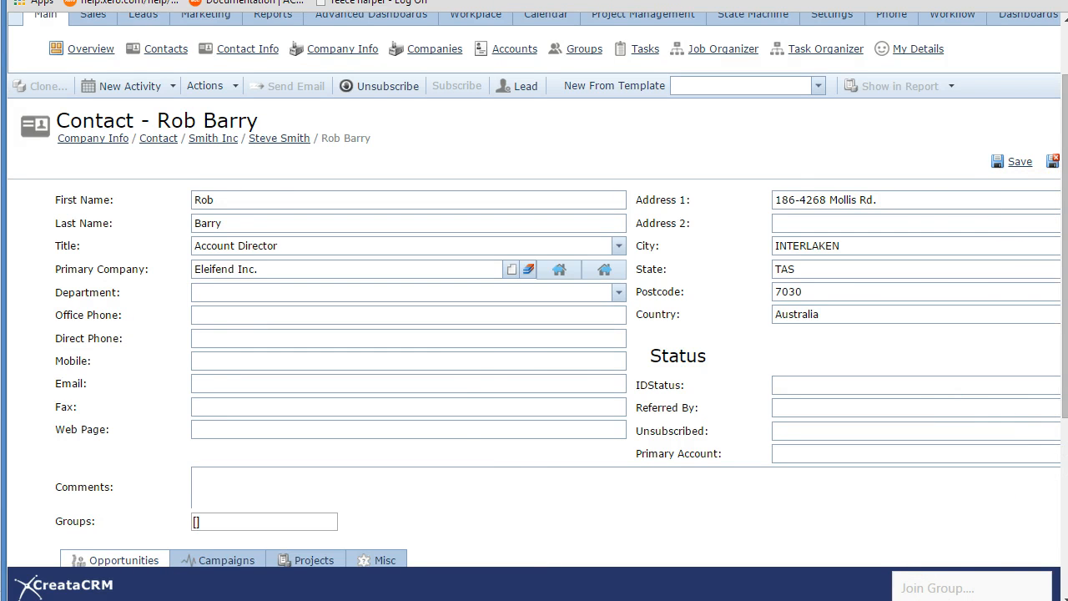
pyautogui.hscroll(3, 941, 576)
pyautogui.click(937, 167)
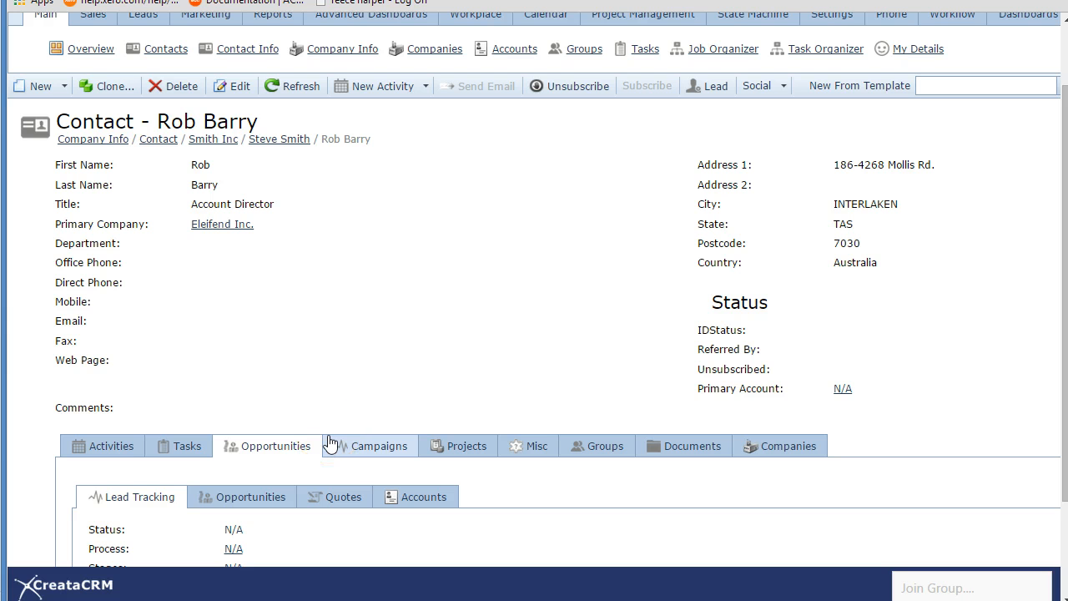
# - Open the contact's primary company, Eleifend Inc., and review its linked contacts, opportunities, tasks and jobs
pyautogui.click(239, 236)
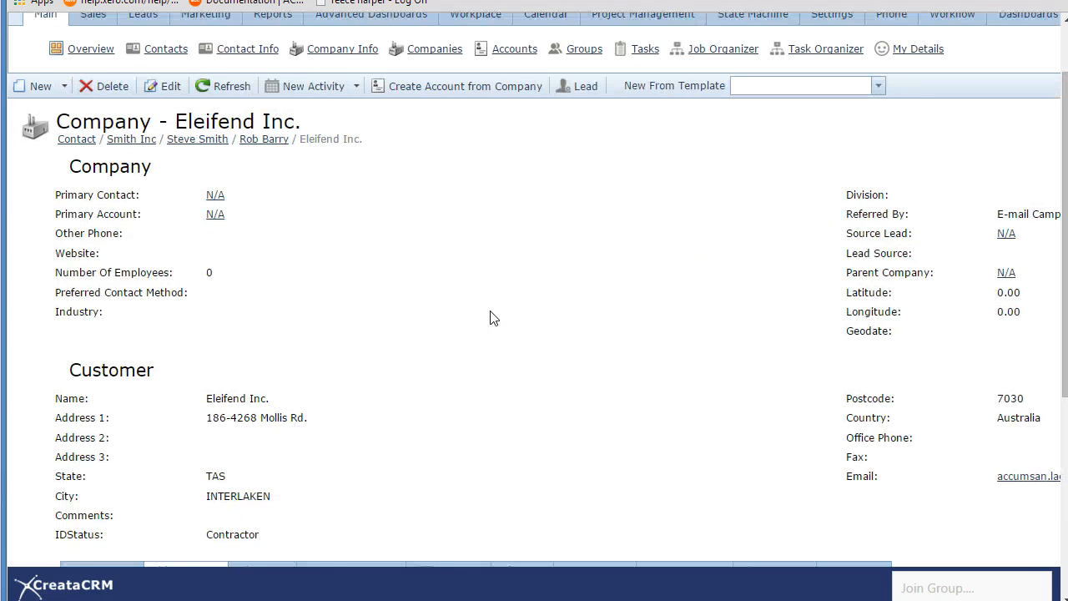
pyautogui.scroll(-2, 490, 317)
pyautogui.click(95, 400)
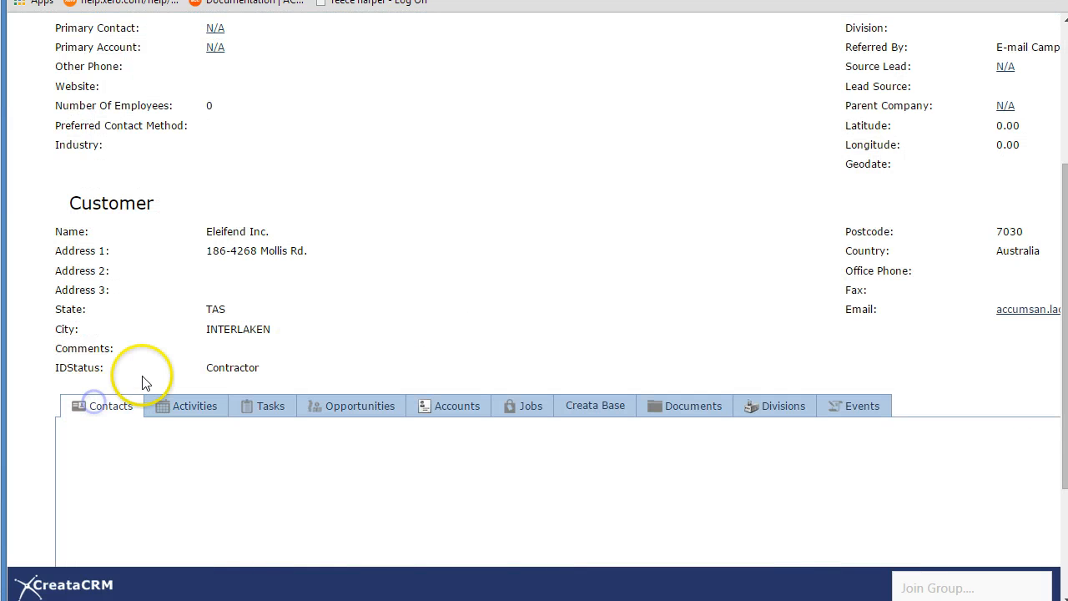
pyautogui.scroll(-1, 151, 367)
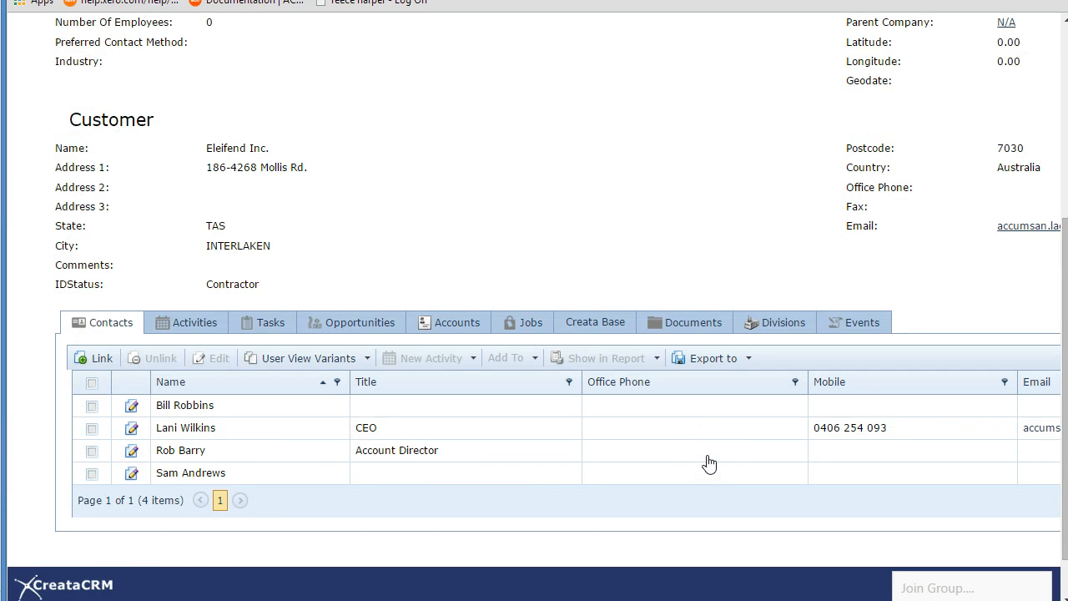
pyautogui.scroll(1, 708, 464)
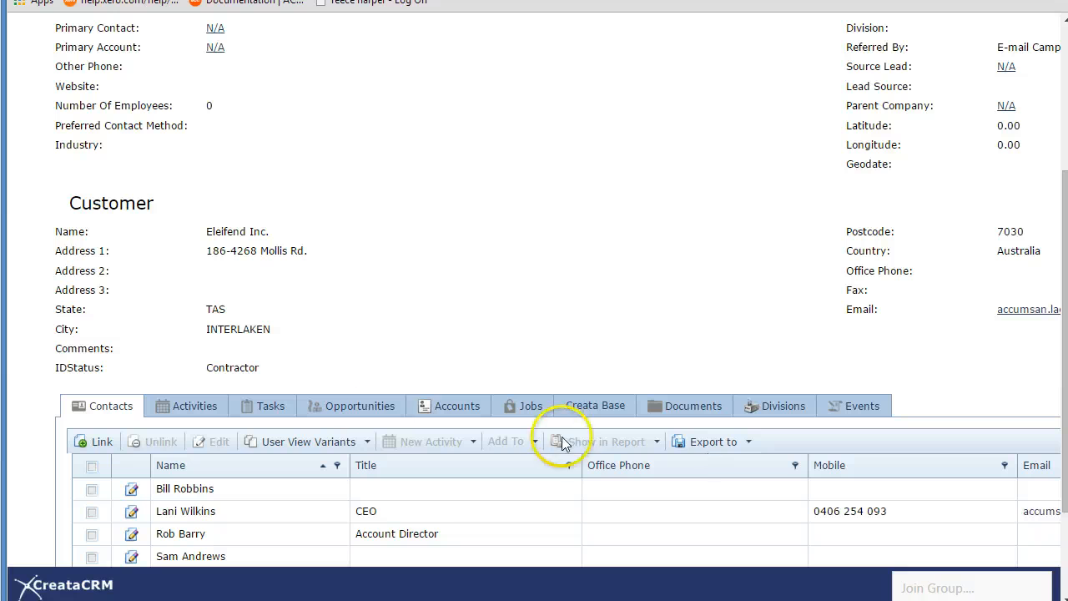
pyautogui.click(312, 407)
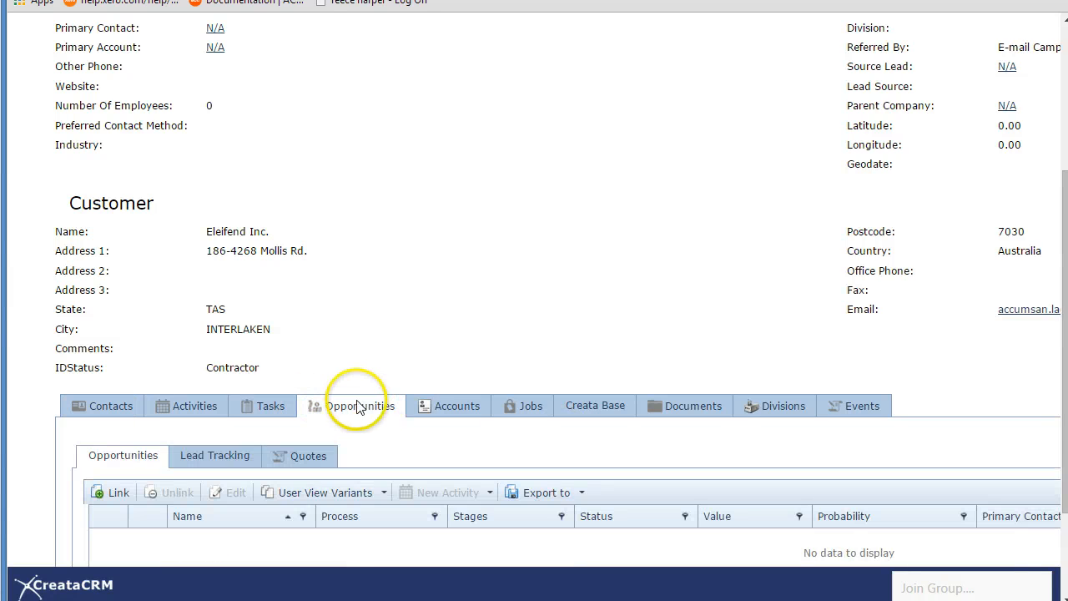
pyautogui.scroll(-1, 358, 406)
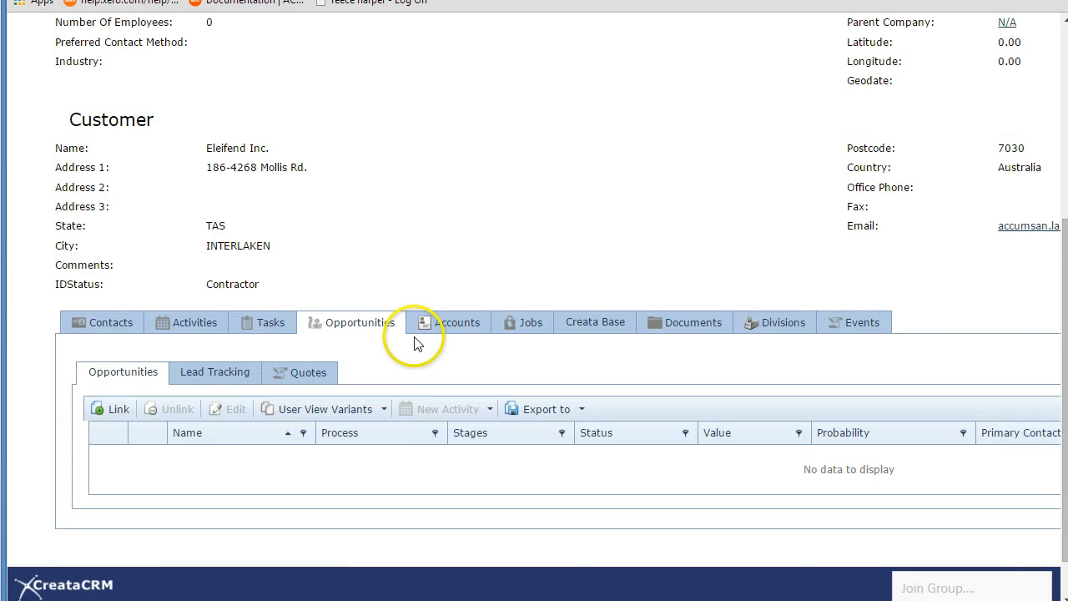
pyautogui.click(269, 327)
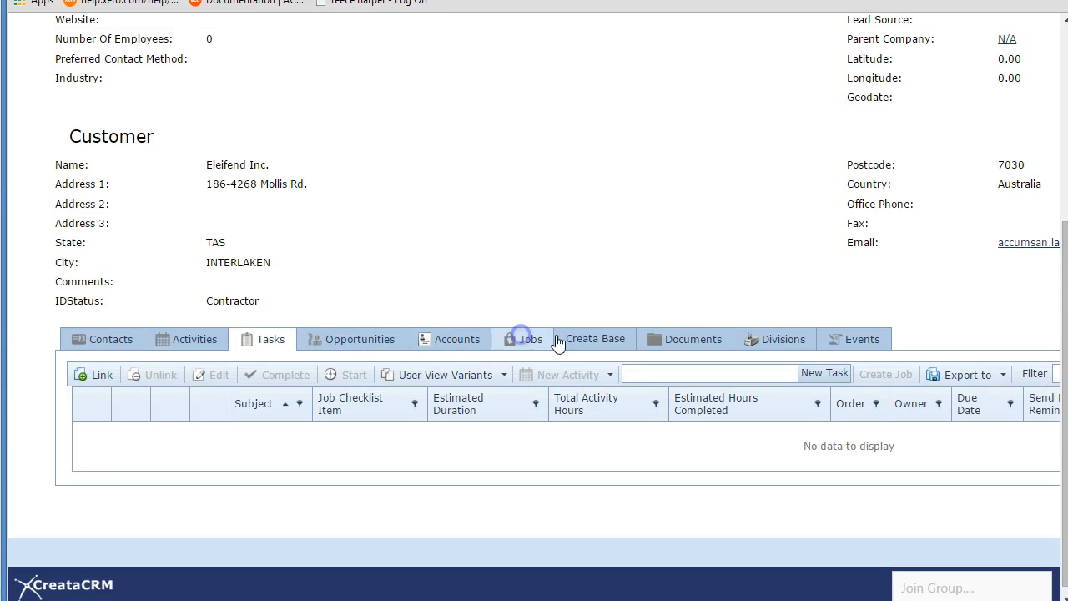
pyautogui.click(524, 338)
pyautogui.click(106, 422)
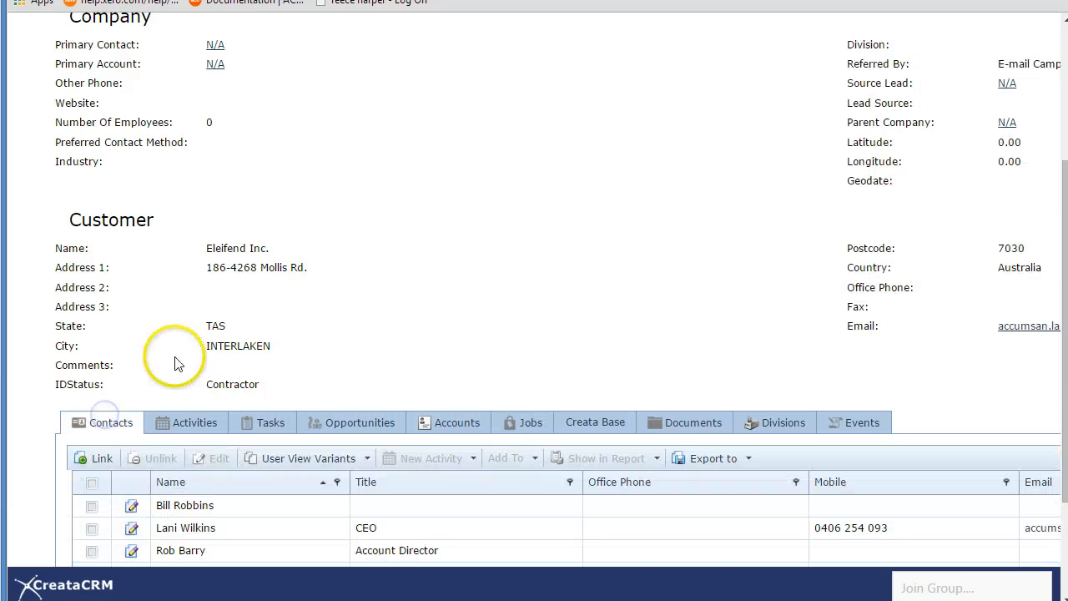
pyautogui.scroll(-1, 175, 363)
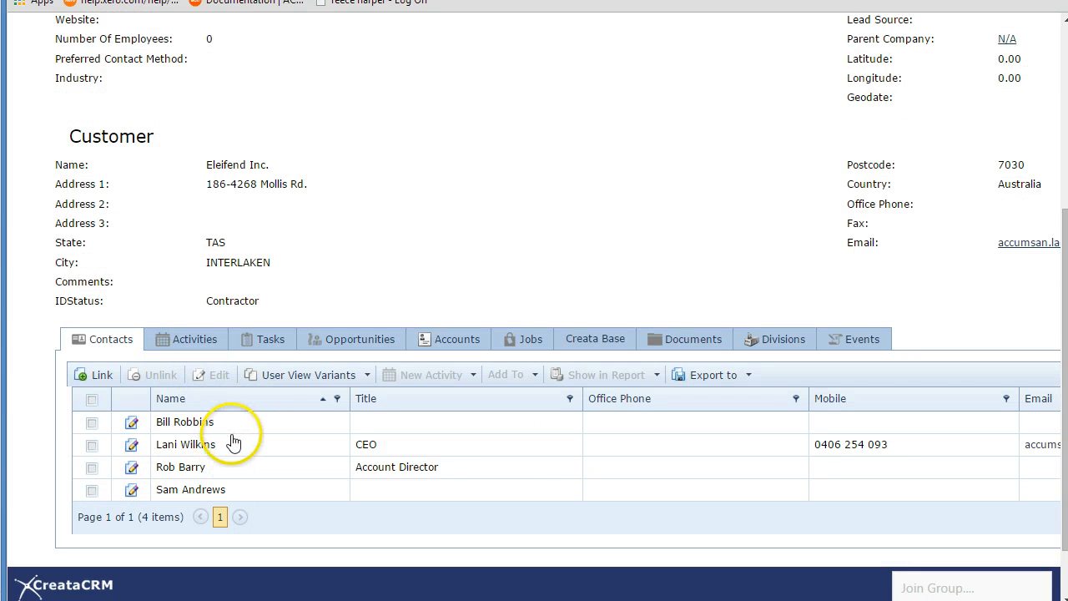
# - Open the Account Director's contact record and write a quick note titled "this is a note" reading "hi every one this is example of a note on a contact"
pyautogui.click(191, 468)
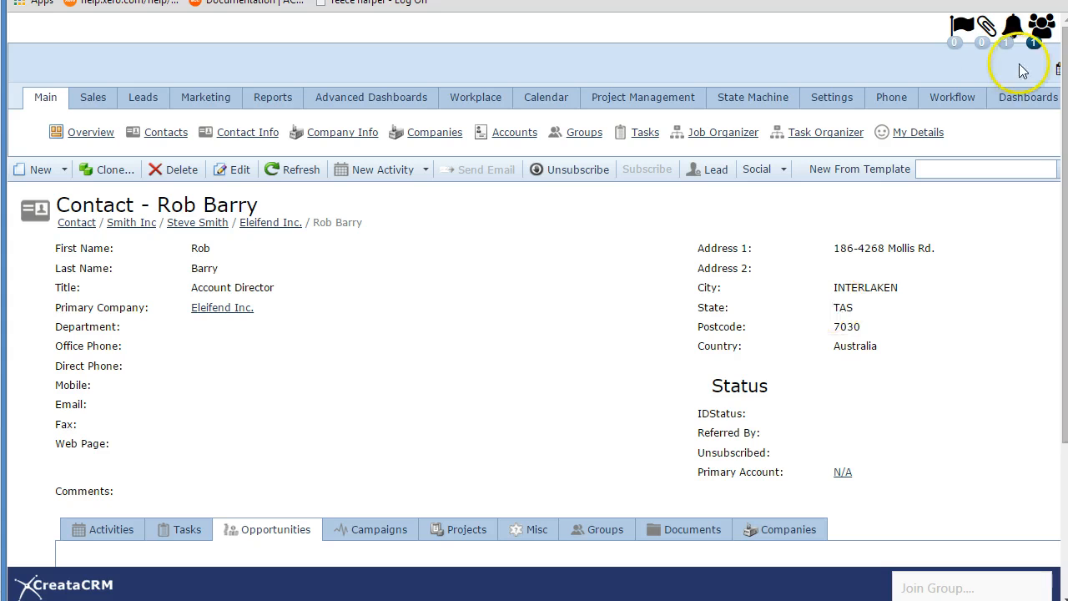
pyautogui.click(989, 38)
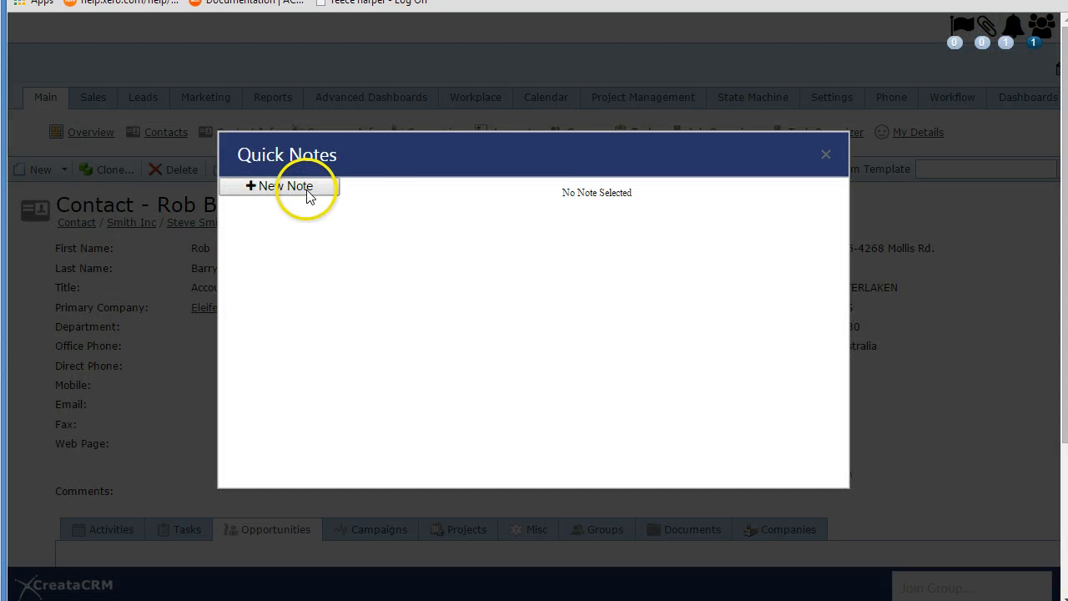
pyautogui.click(305, 186)
pyautogui.click(547, 227)
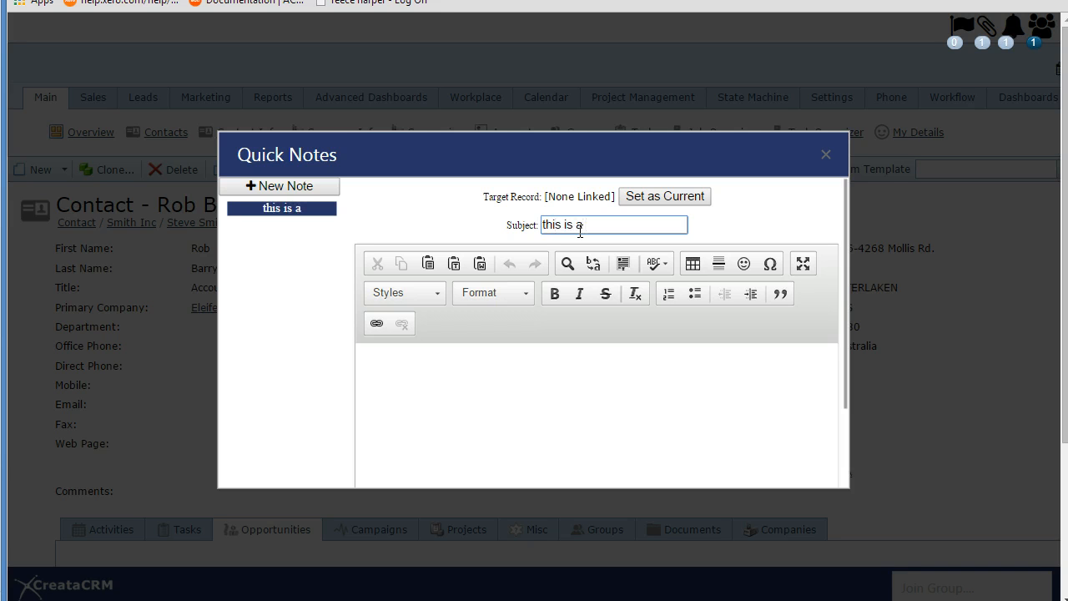
pyautogui.write('this is a note')
pyautogui.press('Tab')
pyautogui.write('hi ')
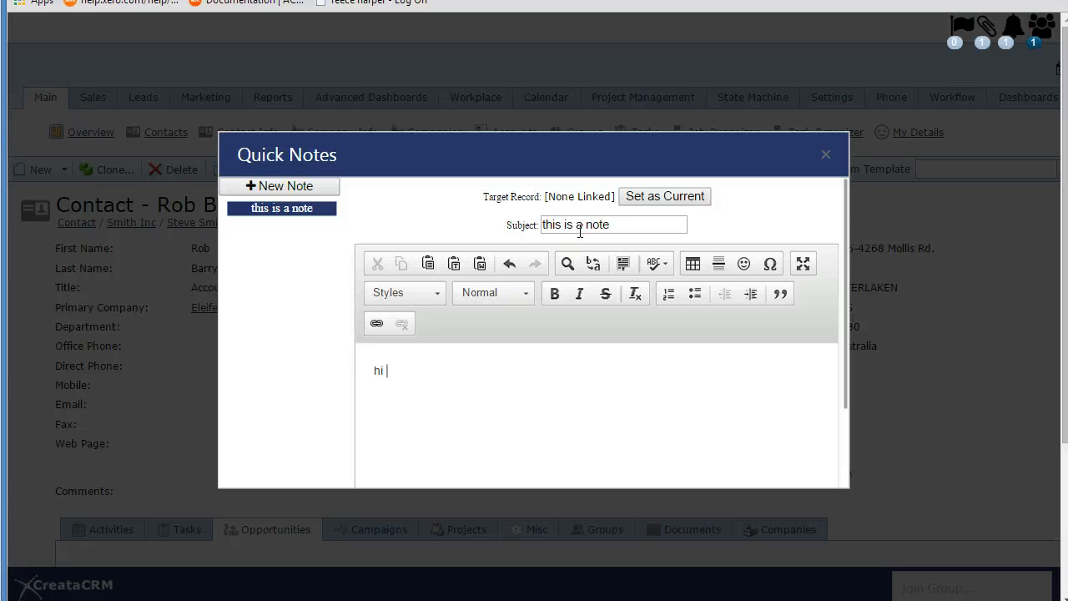
pyautogui.write('every one this is exam')
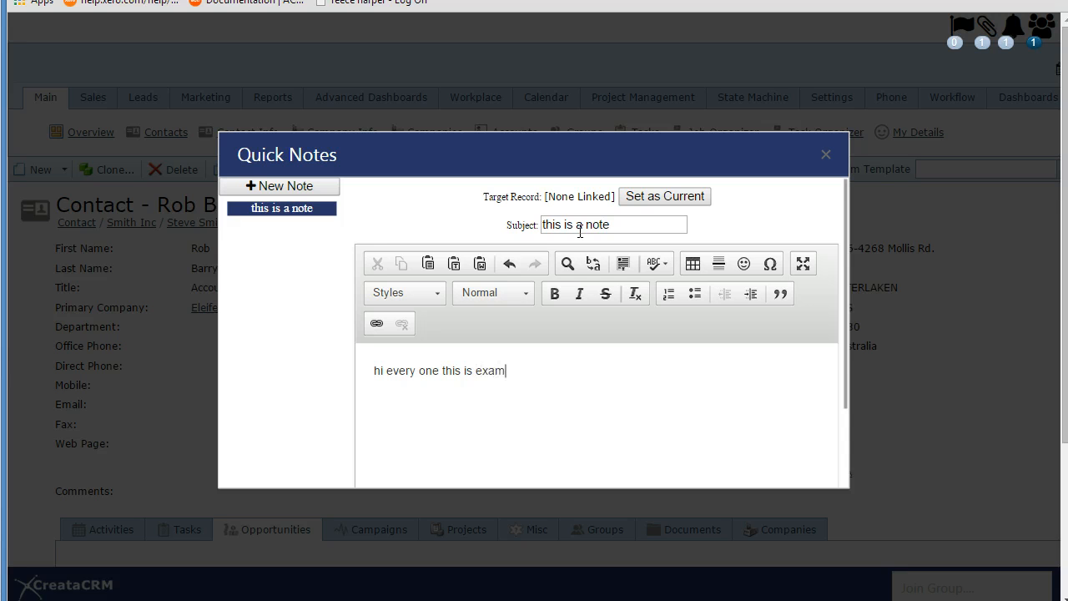
pyautogui.write('ple of a note on  a contact')
# - Link the quick note to the current contact record, send it to Creata and close the notes window
pyautogui.click(587, 232)
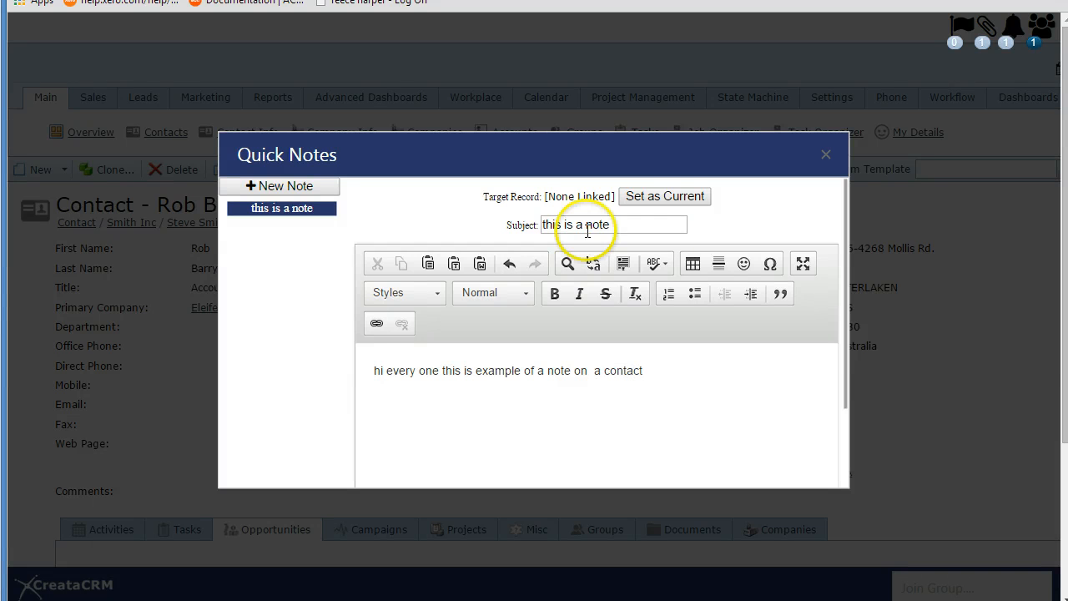
pyautogui.click(665, 196)
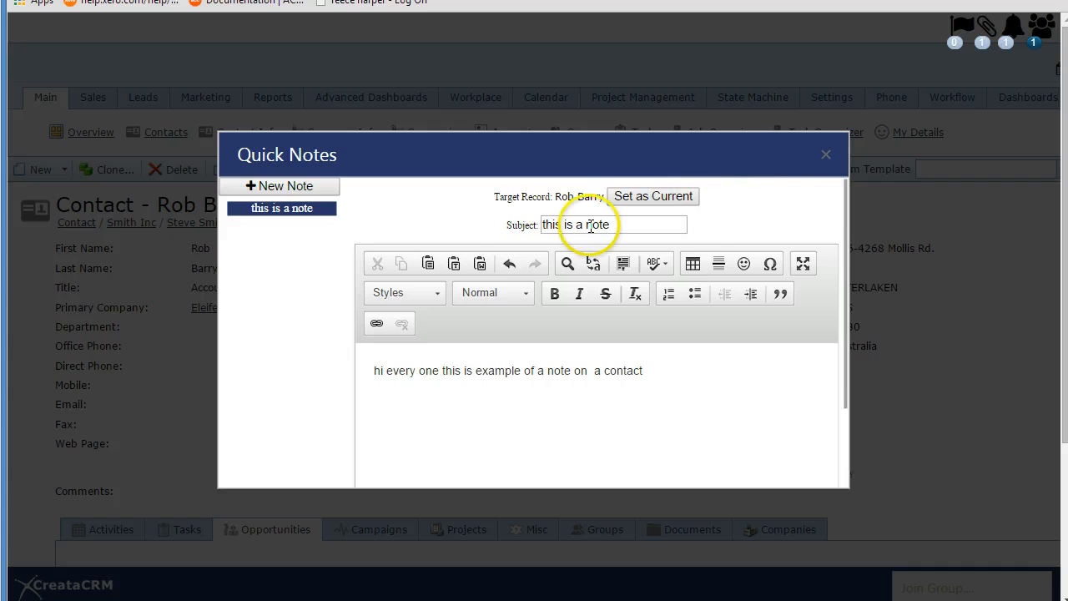
pyautogui.scroll(-3, 722, 246)
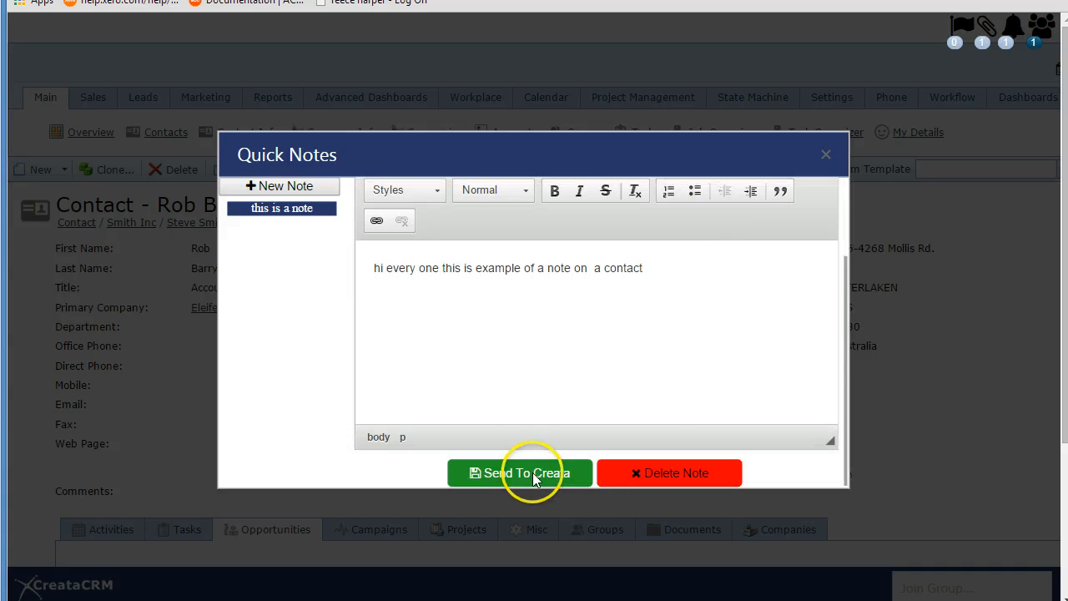
pyautogui.click(525, 473)
pyautogui.click(826, 155)
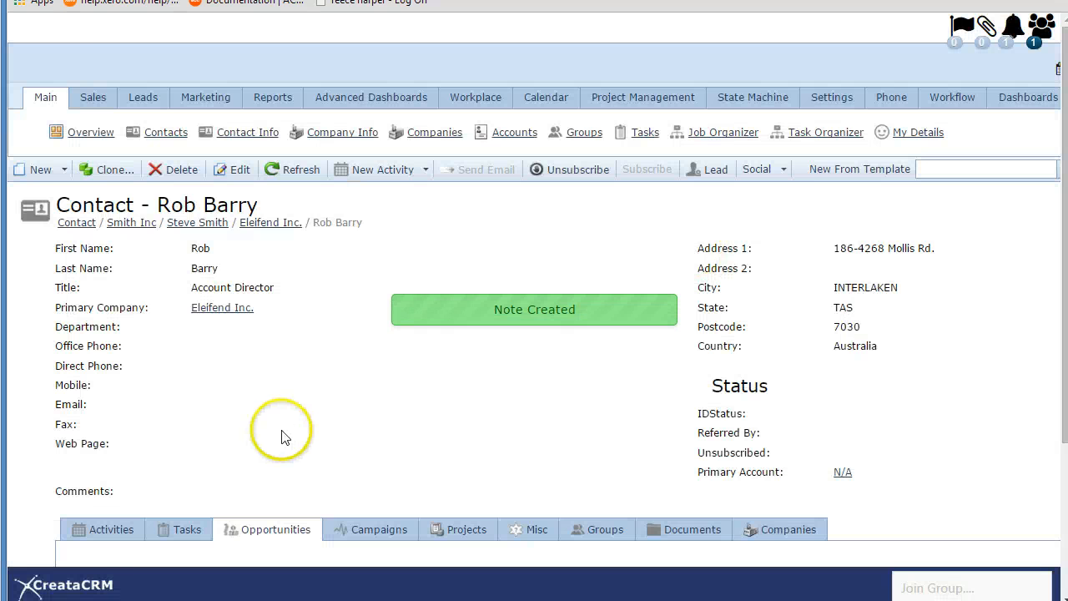
# - Check the contact's activities for the new note
pyautogui.scroll(-1, 281, 436)
pyautogui.click(126, 445)
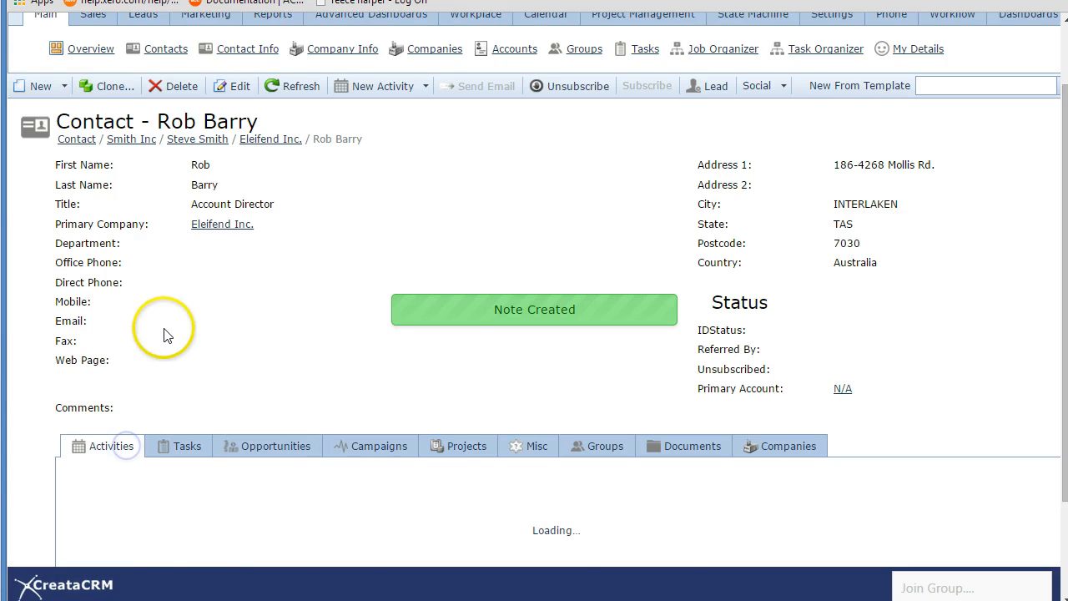
pyautogui.scroll(-1, 163, 334)
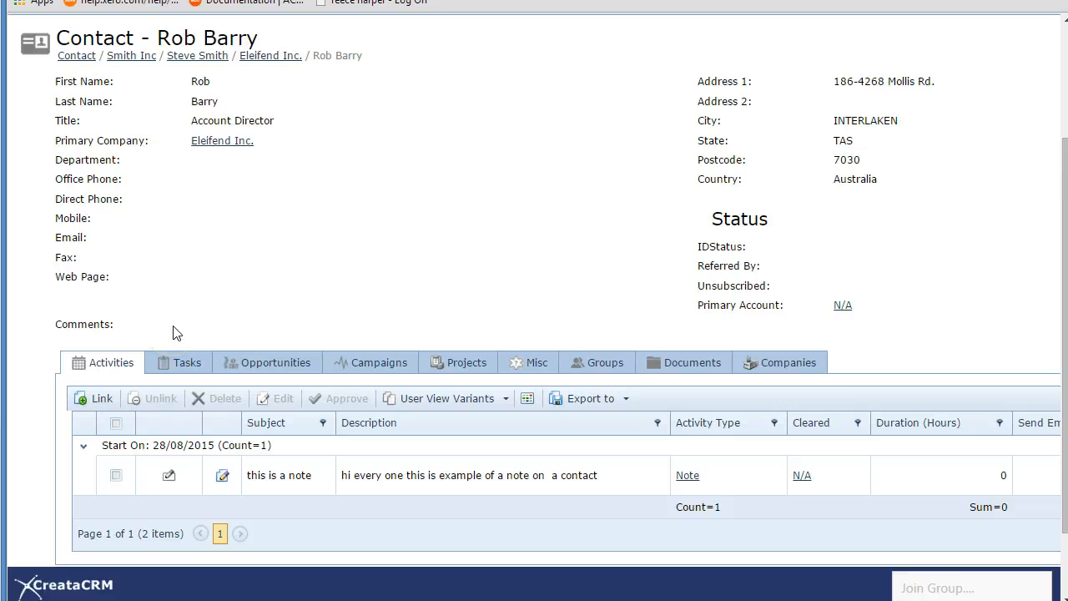
pyautogui.scroll(2, 172, 329)
# - Open the Eleifend Inc. company record and compare its own activities with the combined list of all activities
pyautogui.click(222, 308)
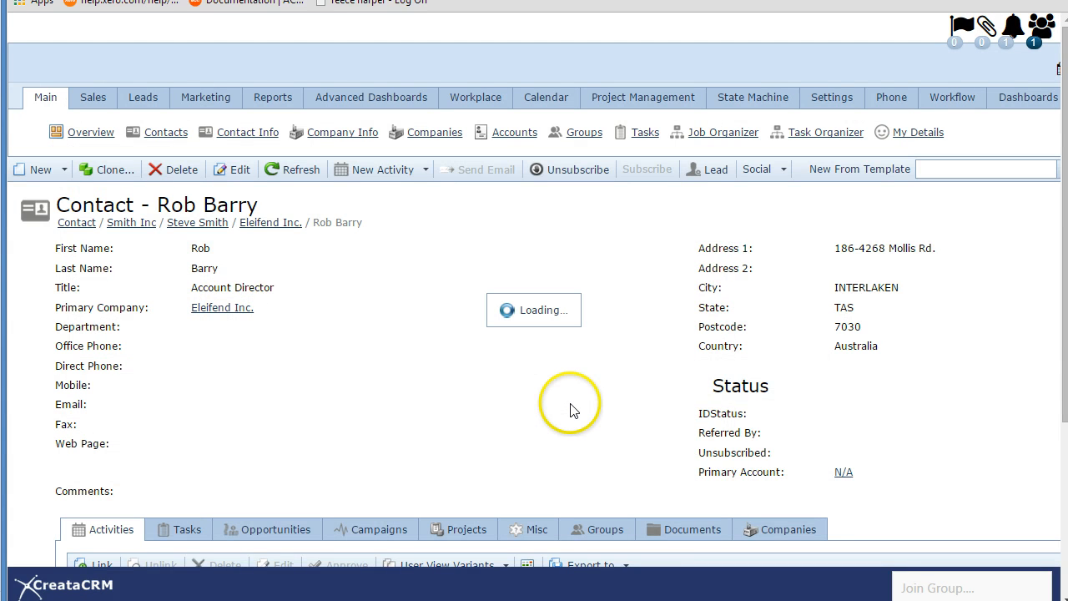
pyautogui.scroll(-3, 571, 404)
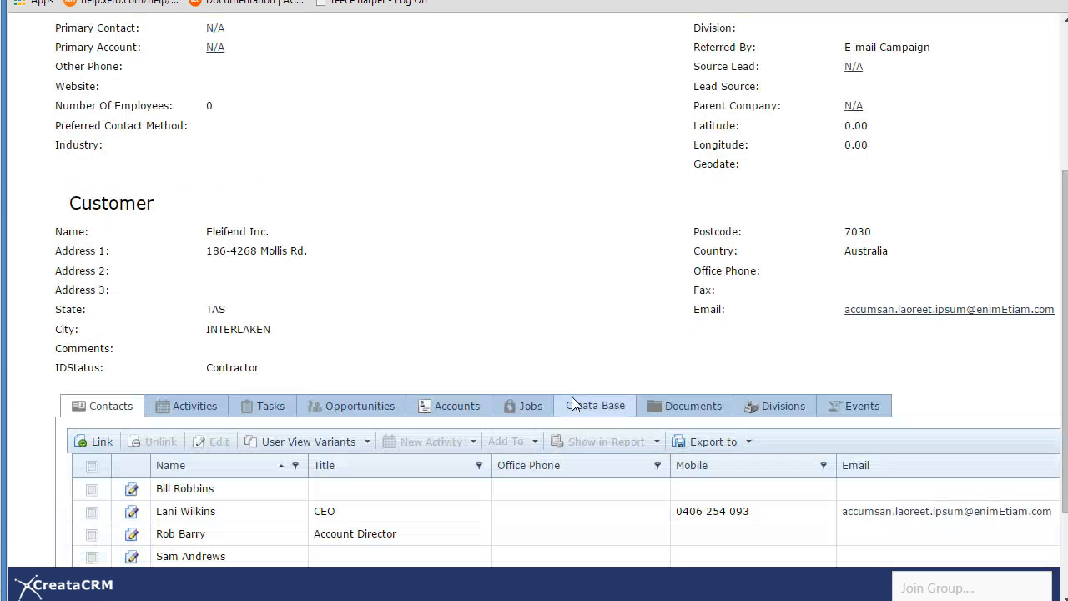
pyautogui.scroll(-1, 571, 404)
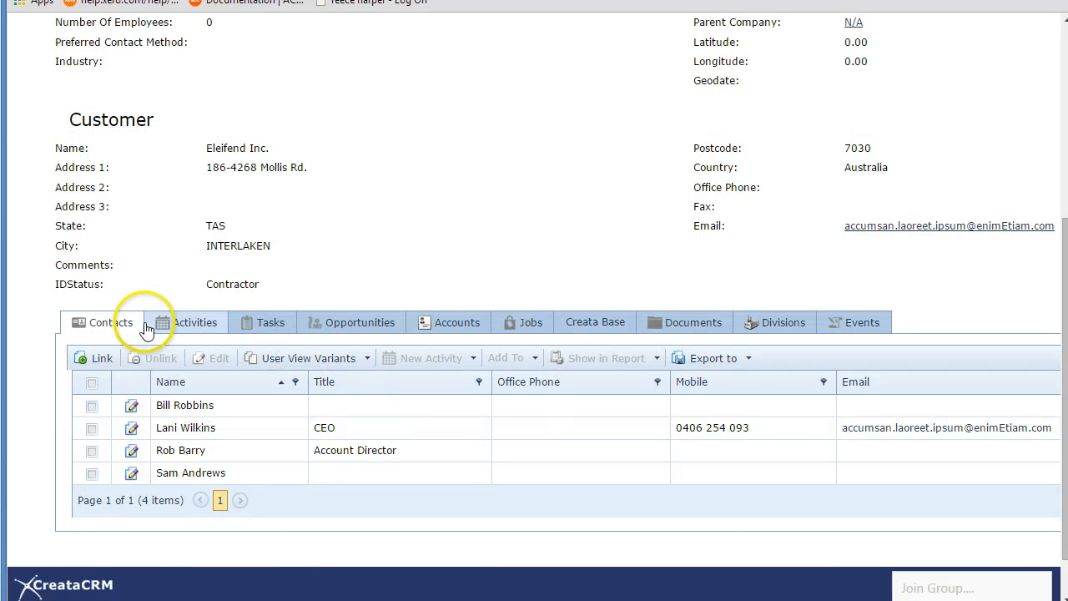
pyautogui.click(171, 324)
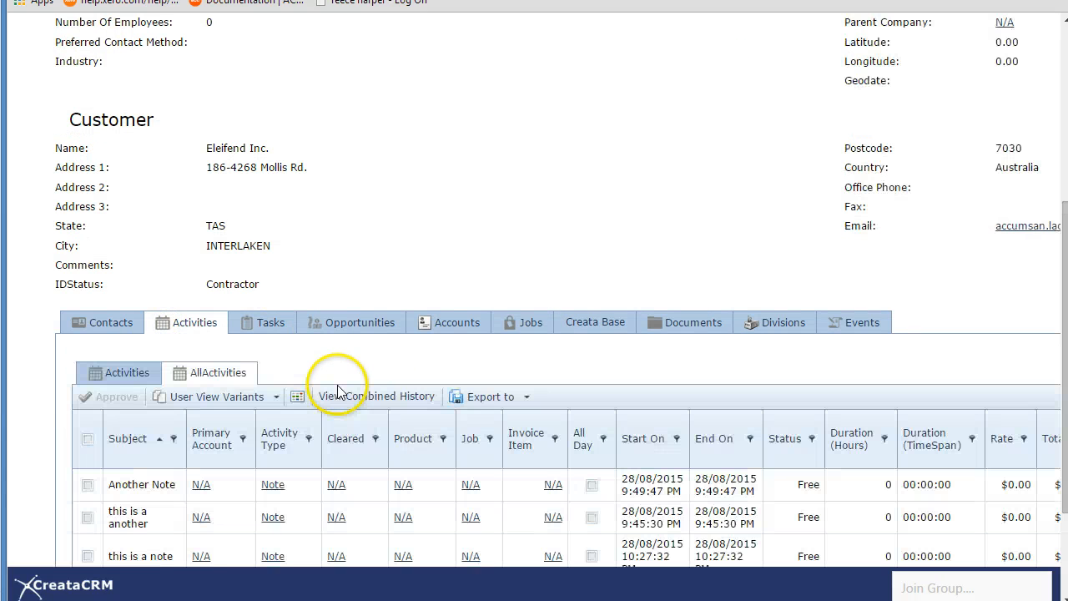
pyautogui.click(264, 399)
pyautogui.click(140, 370)
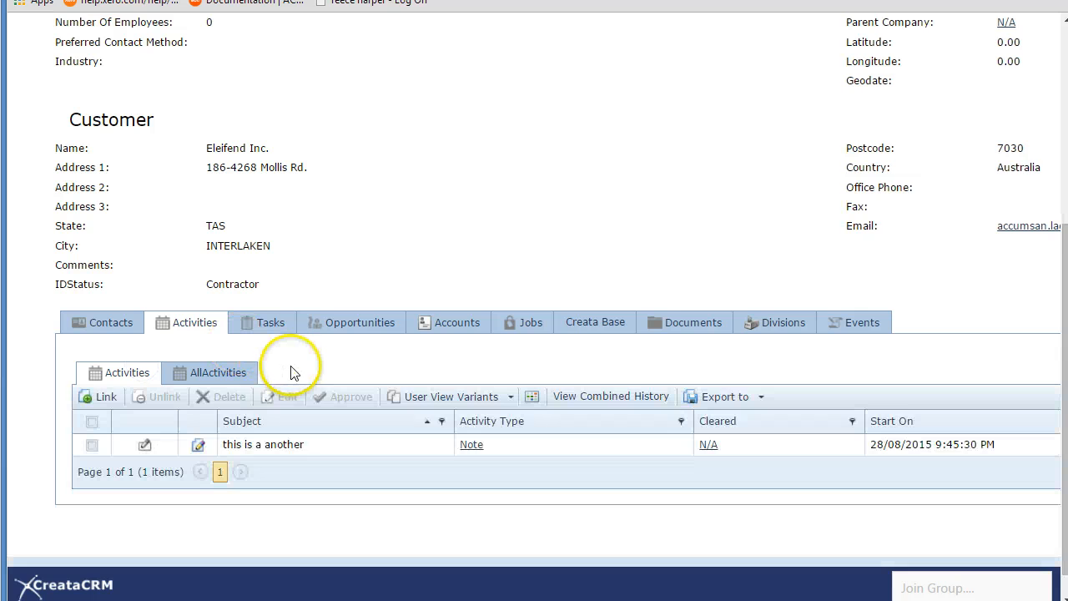
pyautogui.scroll(-1, 289, 367)
pyautogui.click(213, 352)
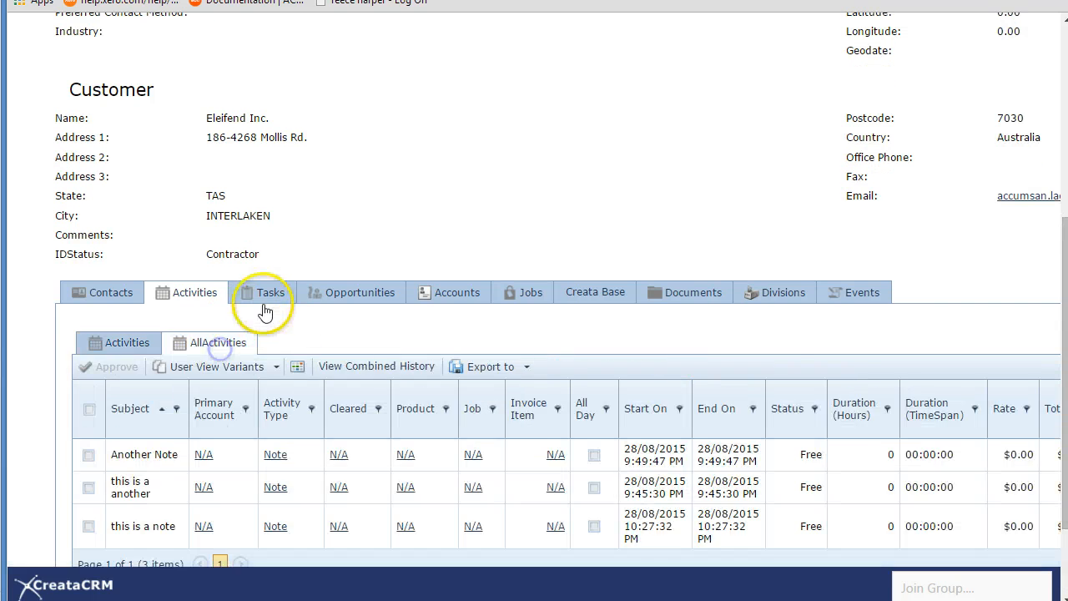
pyautogui.scroll(-1, 269, 306)
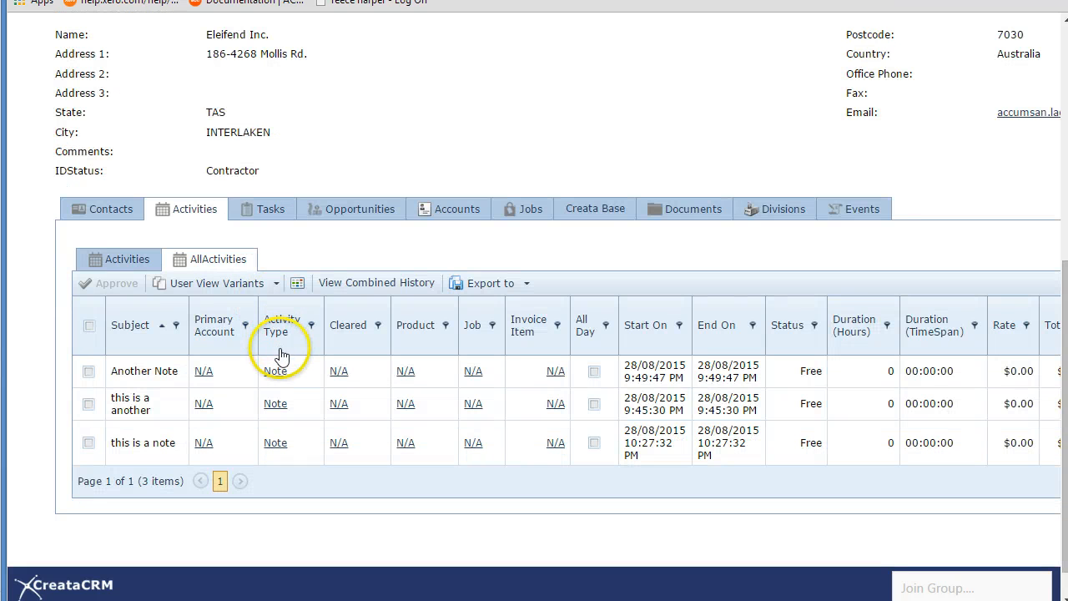
pyautogui.scroll(2, 306, 469)
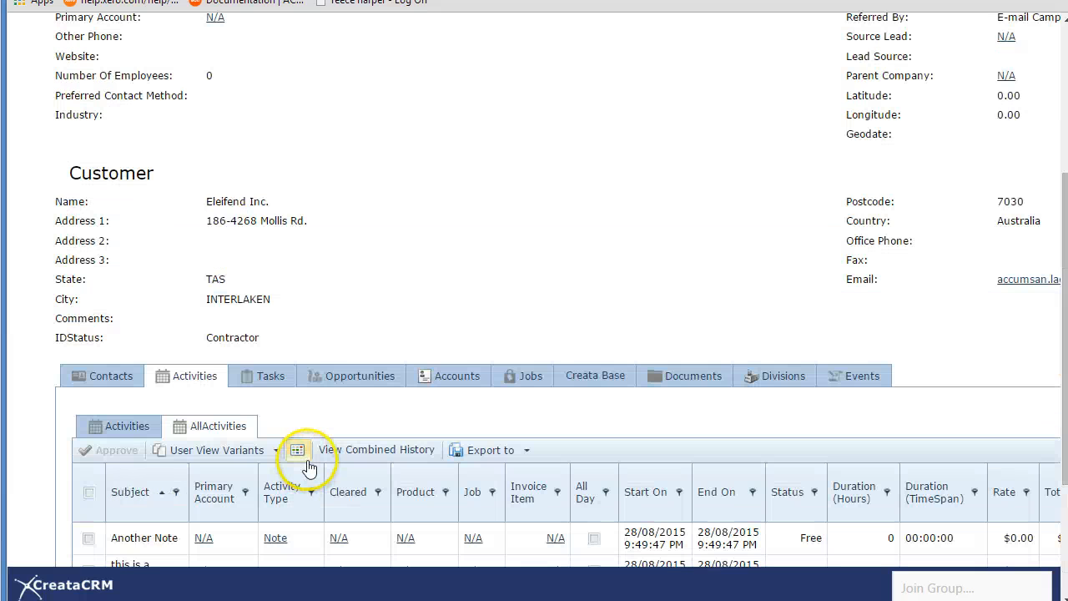
pyautogui.scroll(2, 306, 469)
pyautogui.scroll(1, 322, 436)
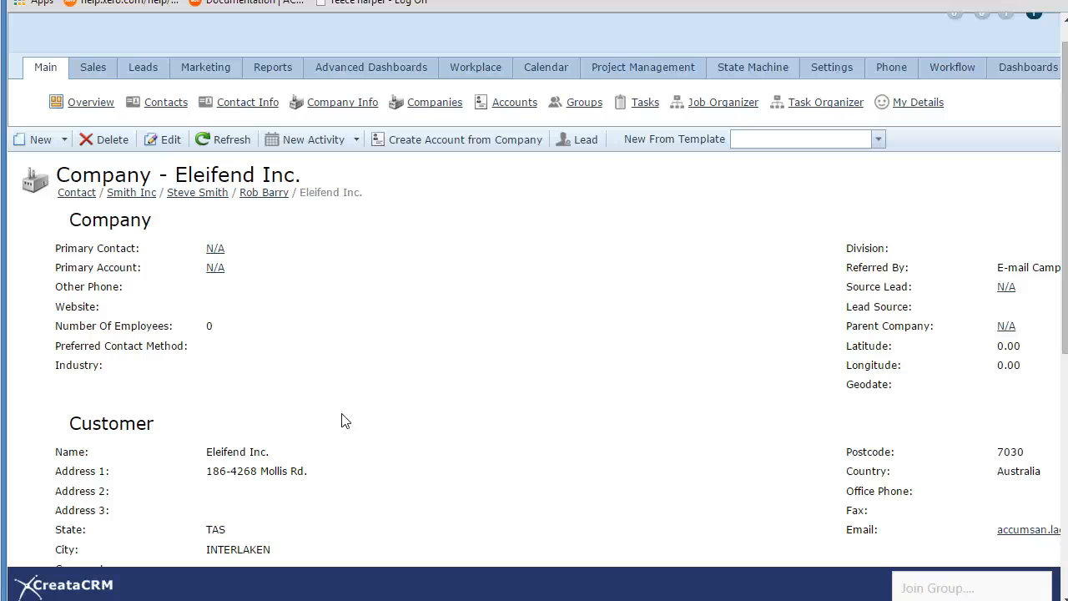
# - Create an account from the Eleifend Inc. company and mark the company as a lead
pyautogui.click(446, 140)
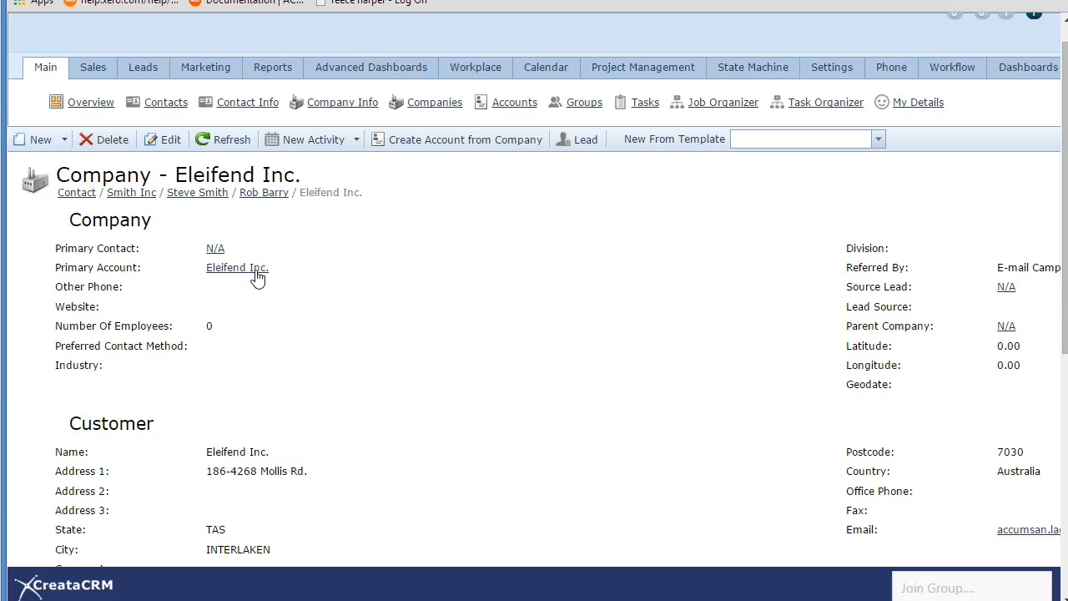
pyautogui.click(561, 150)
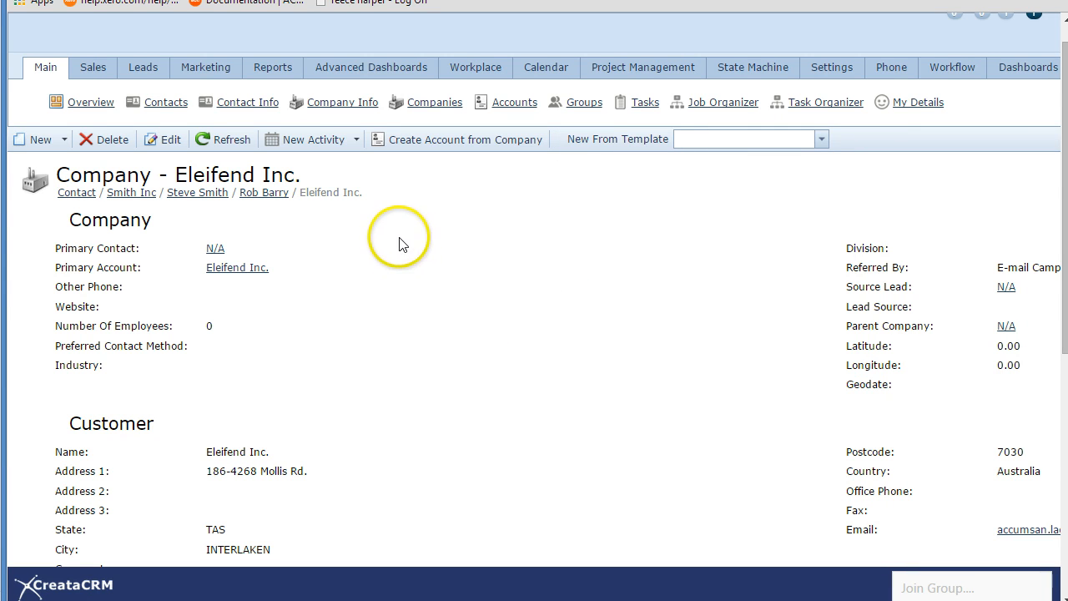
# - Check the company lead list in Company Info for the Eleifend Inc. lead
pyautogui.click(317, 101)
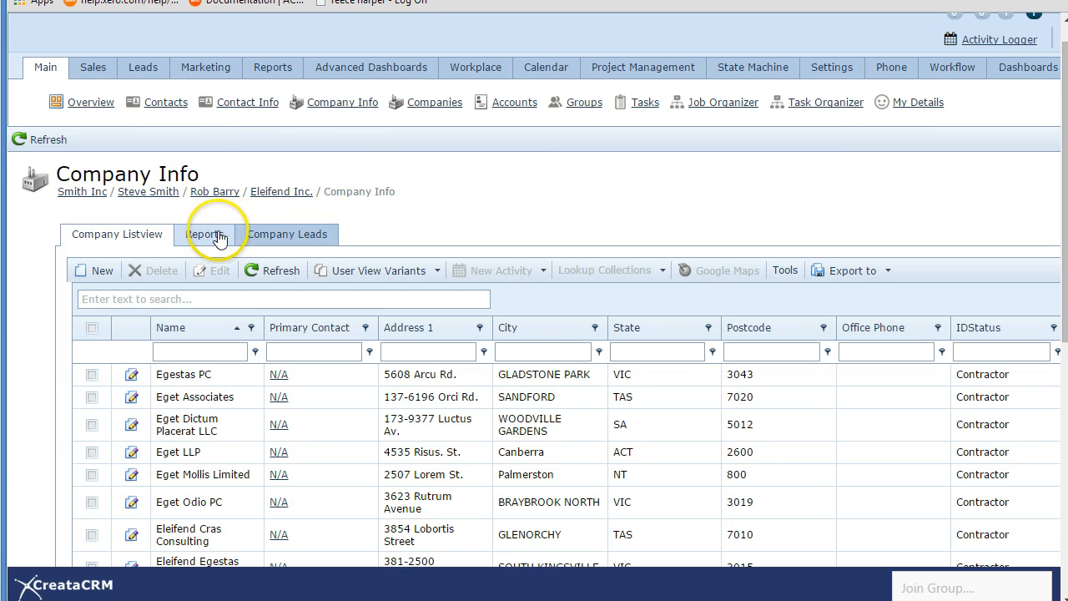
pyautogui.click(250, 234)
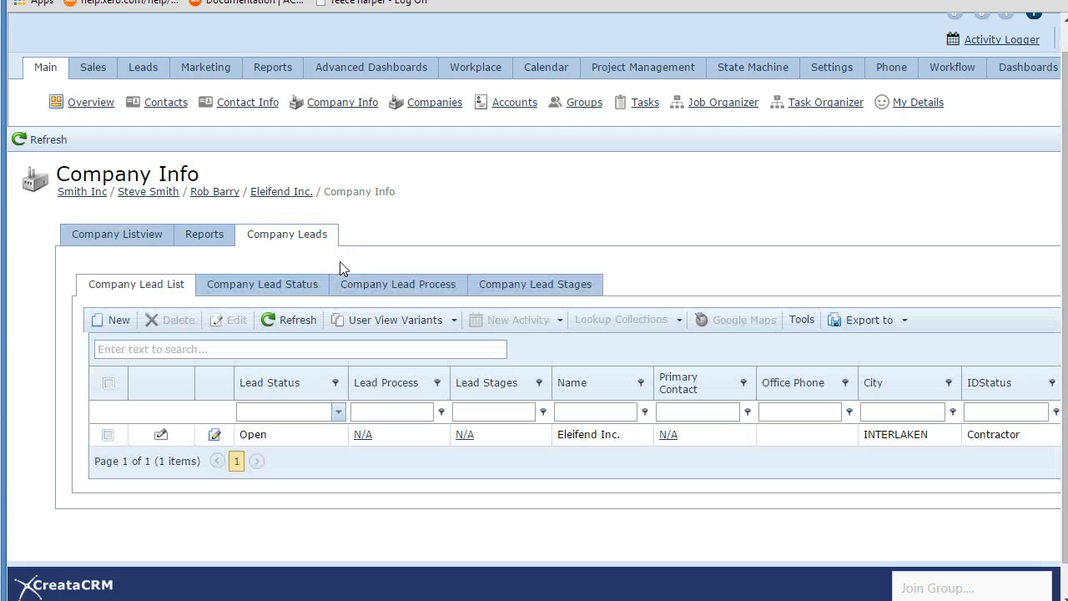
pyautogui.scroll(-1, 339, 267)
pyautogui.scroll(2, 339, 268)
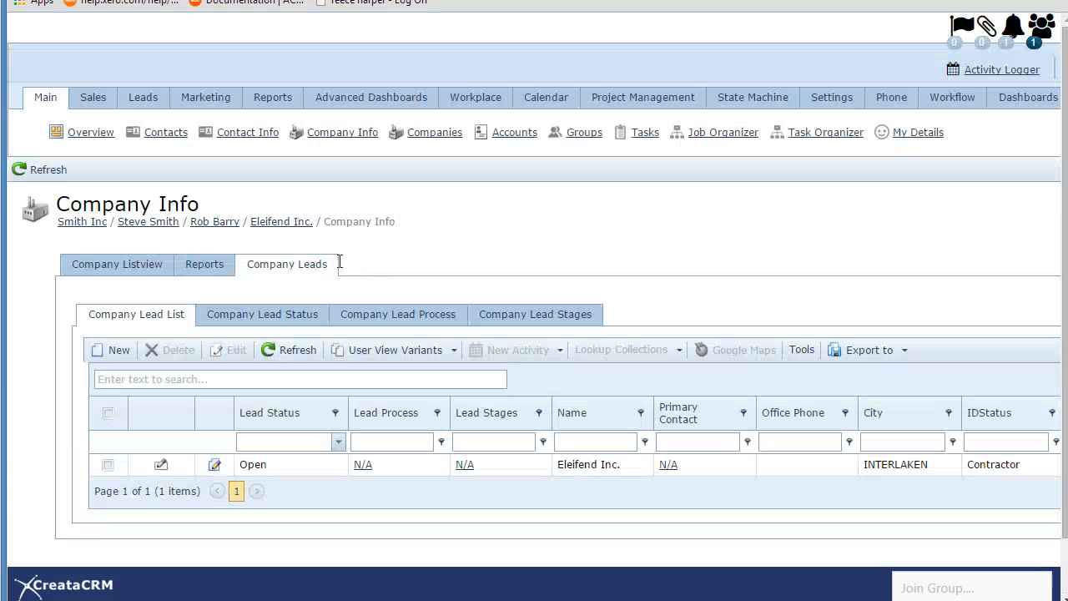
# - Review the company reports by owner, creation date timeline and ID status
pyautogui.click(107, 259)
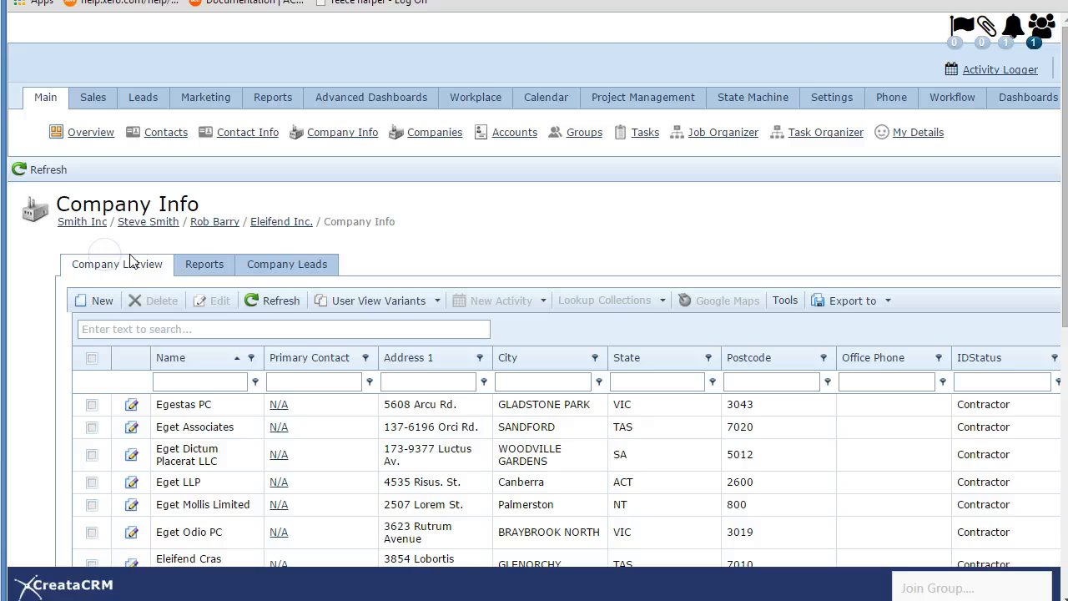
pyautogui.click(185, 264)
pyautogui.scroll(-2, 214, 283)
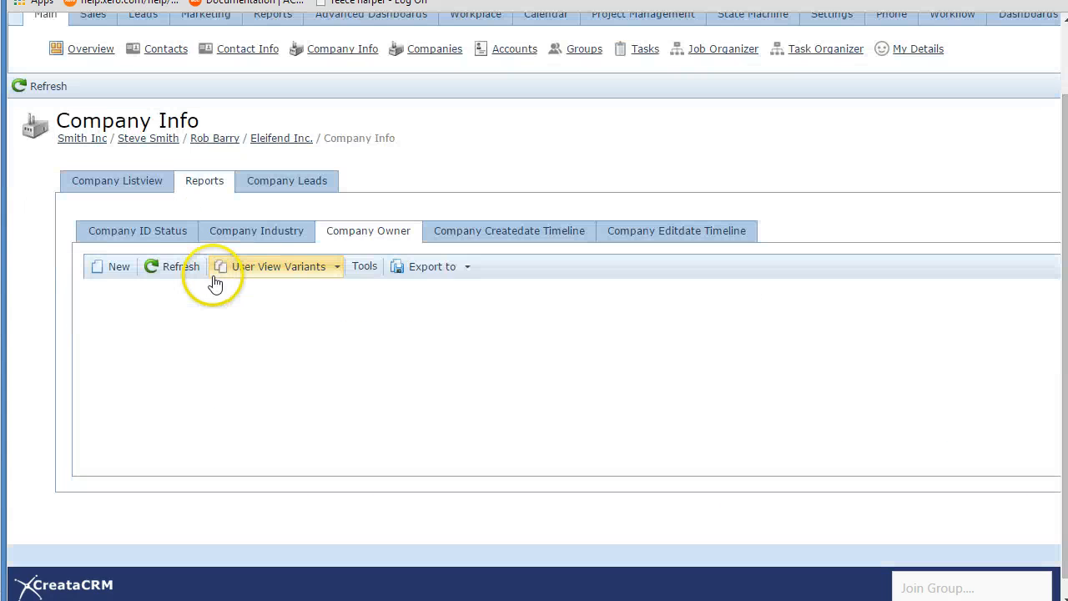
pyautogui.moveTo(555, 409)
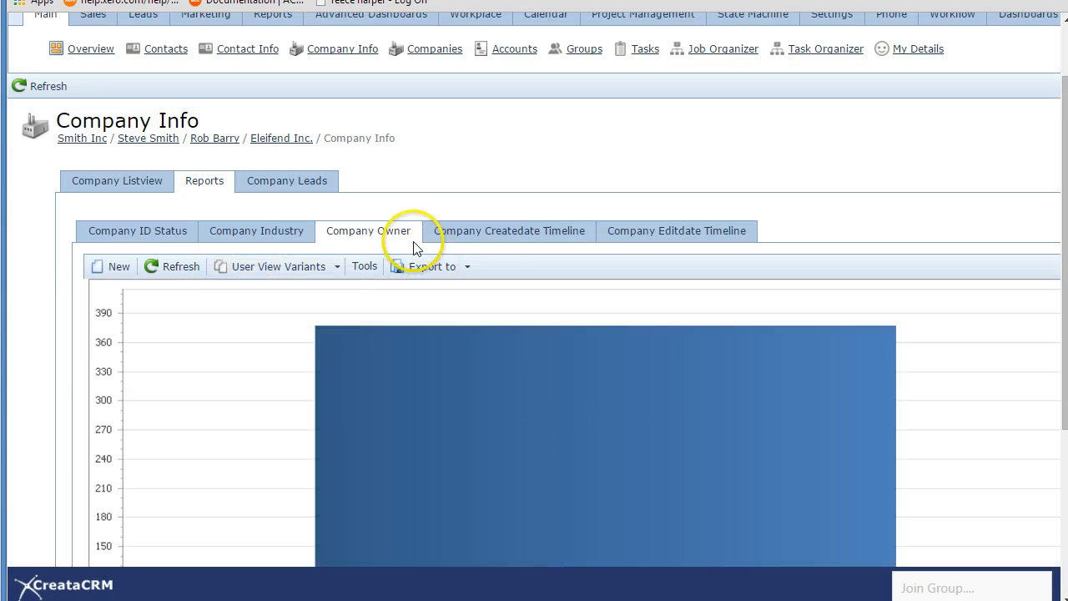
pyautogui.click(492, 244)
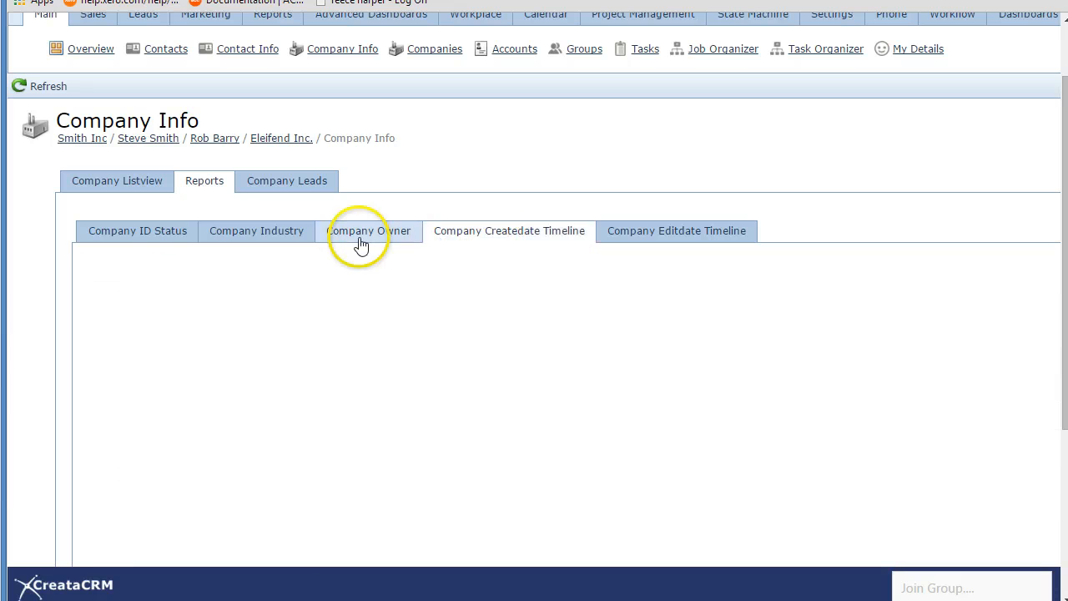
pyautogui.click(140, 235)
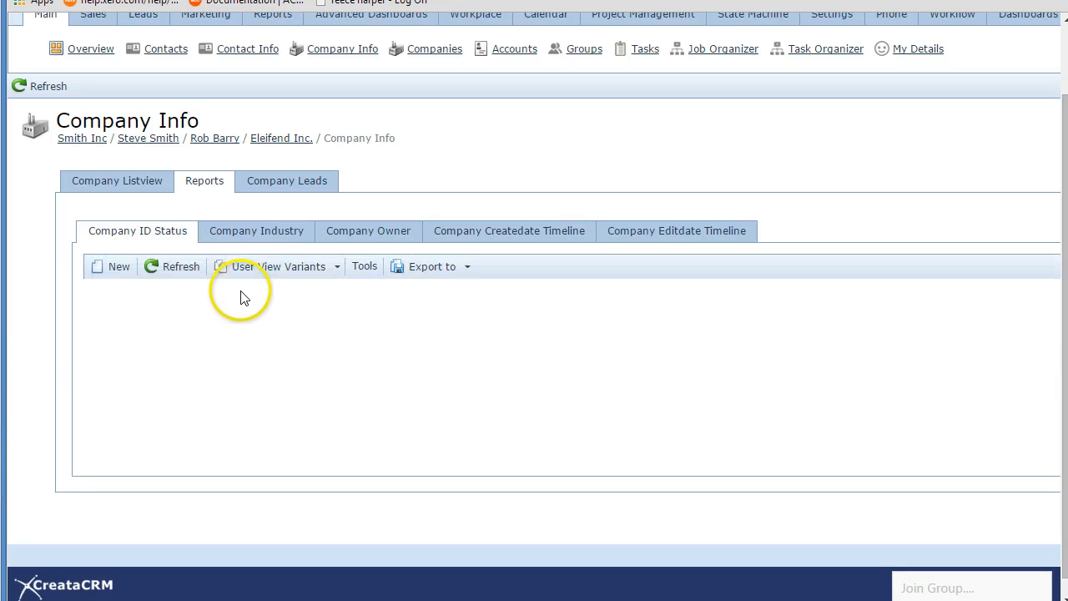
pyautogui.scroll(-2, 245, 297)
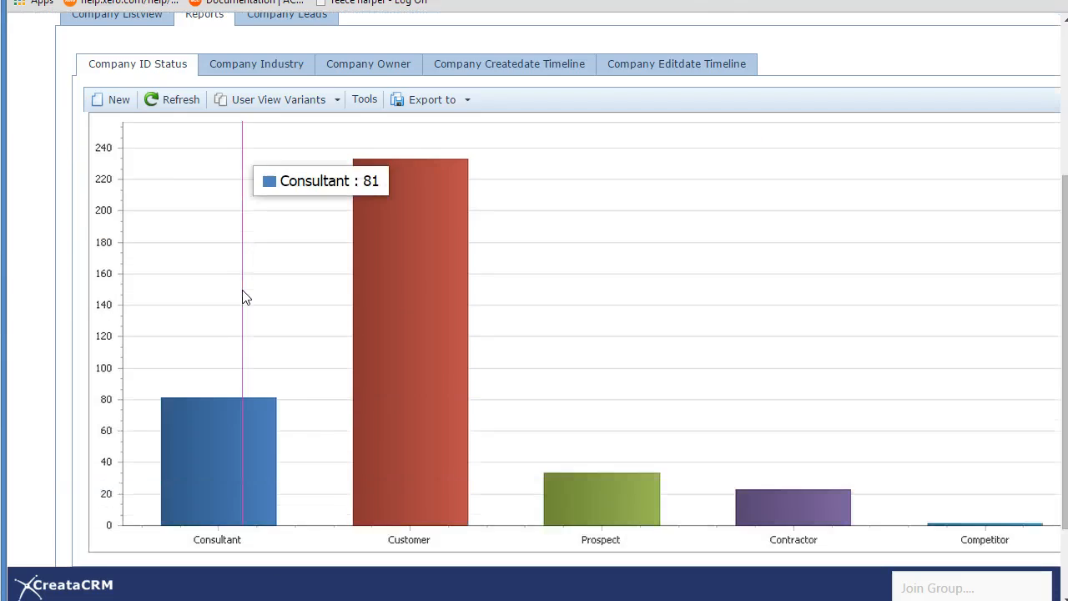
pyautogui.scroll(3, 244, 295)
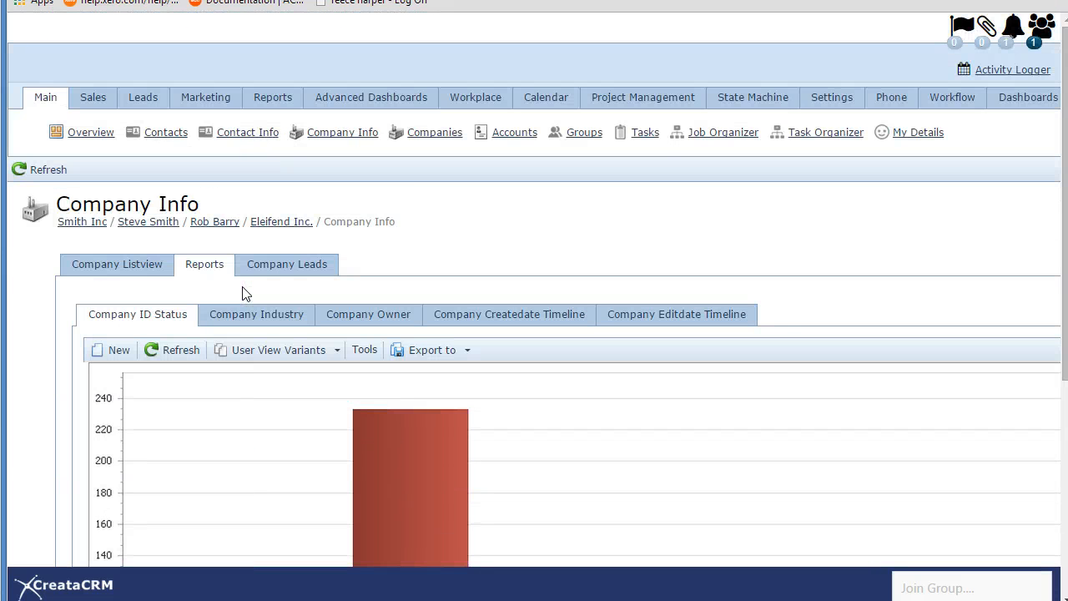